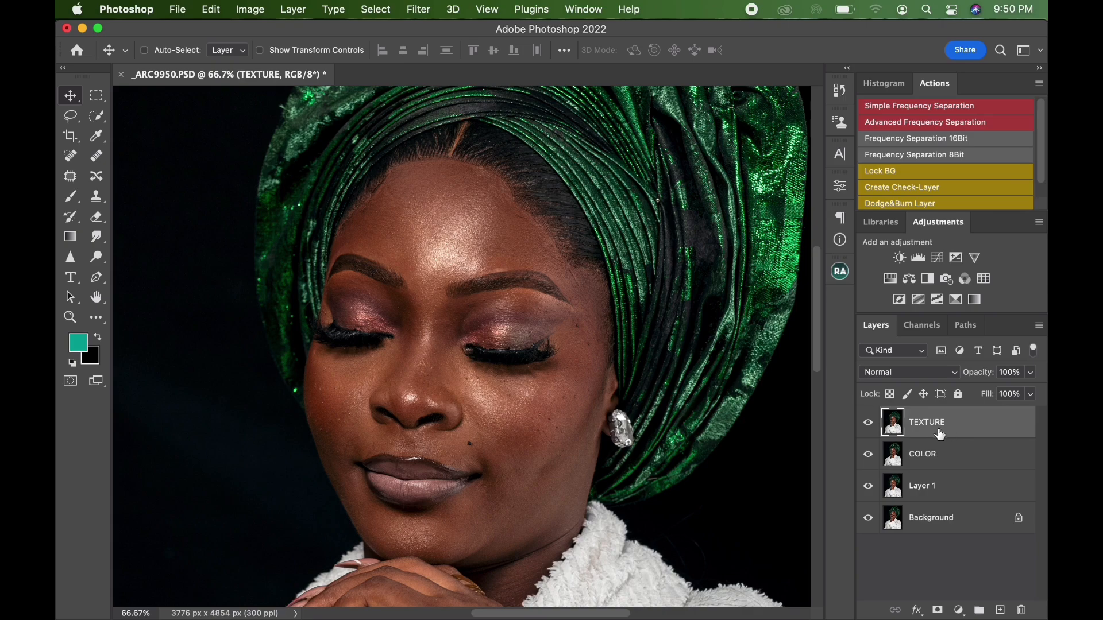
Hide the TEXTURE layer and apply a Gaussian Blur with a 6.0-pixel radius to the COLOR layer.
click(867, 429)
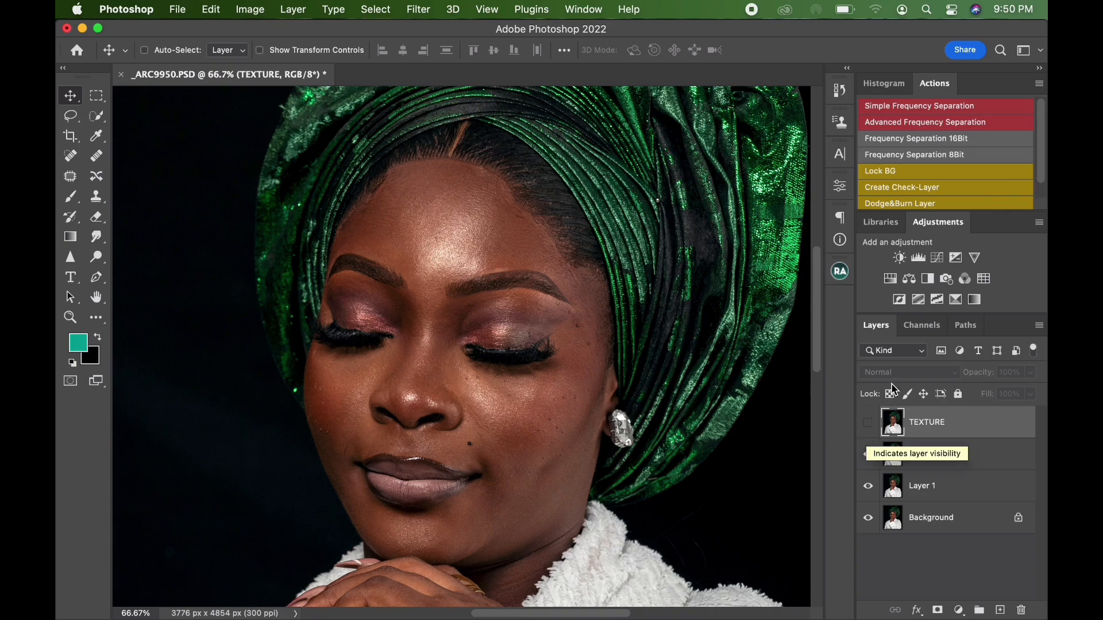
click(961, 466)
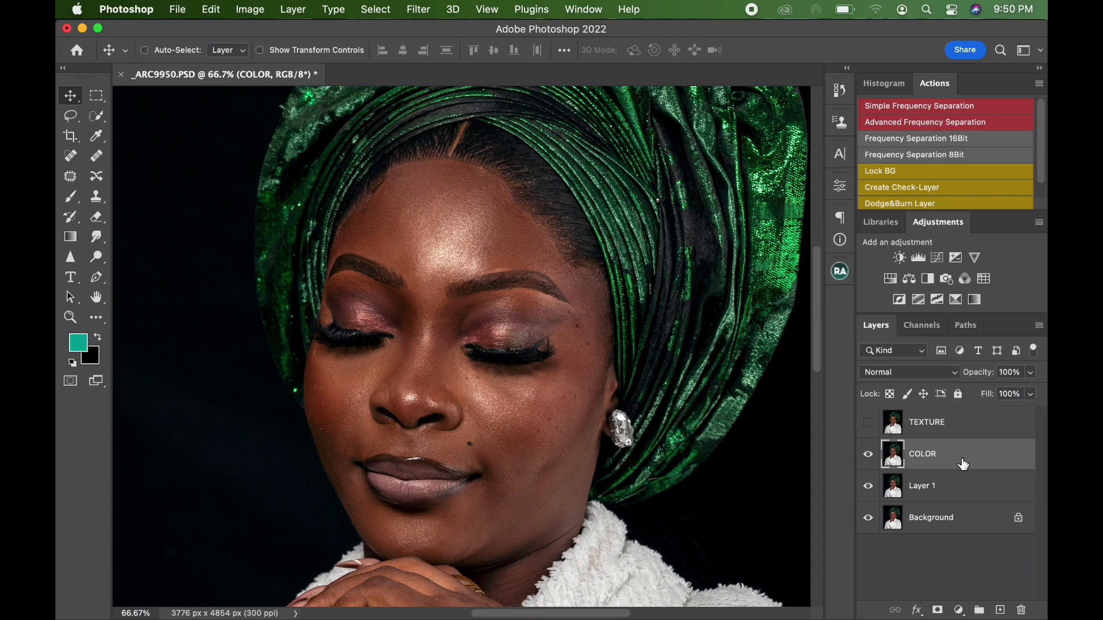
click(419, 10)
mouse_move(488, 210)
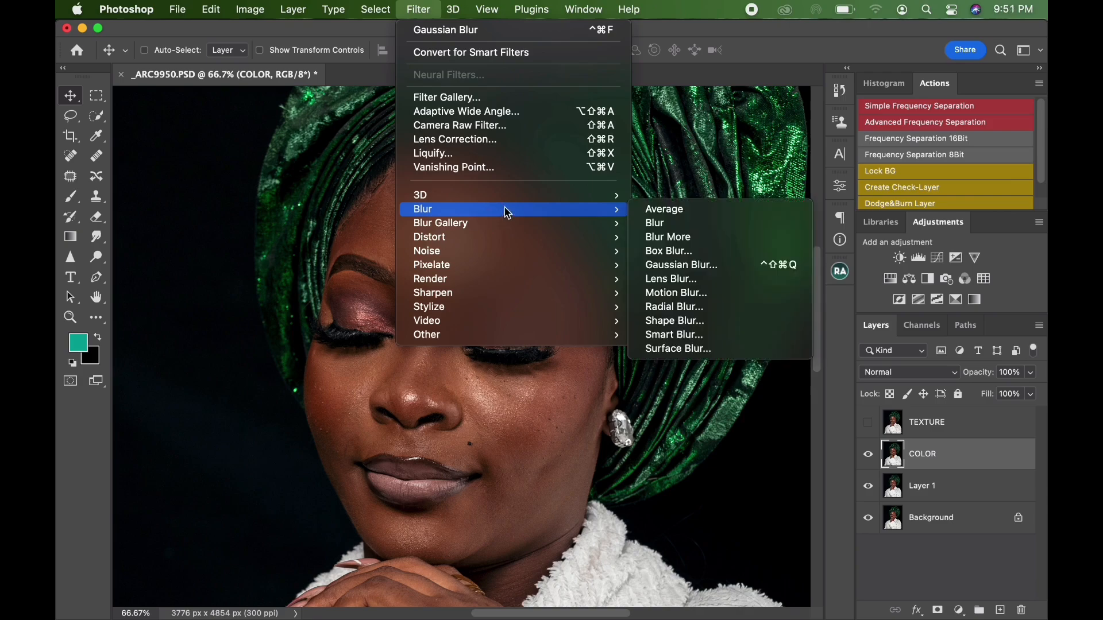
click(694, 266)
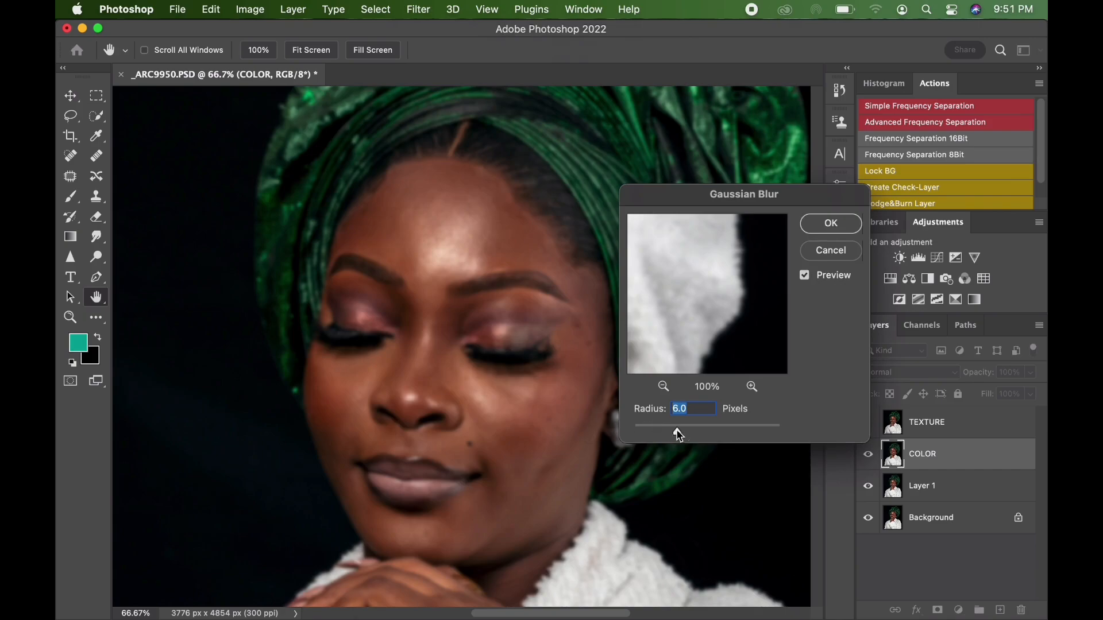
drag(677, 432, 592, 443)
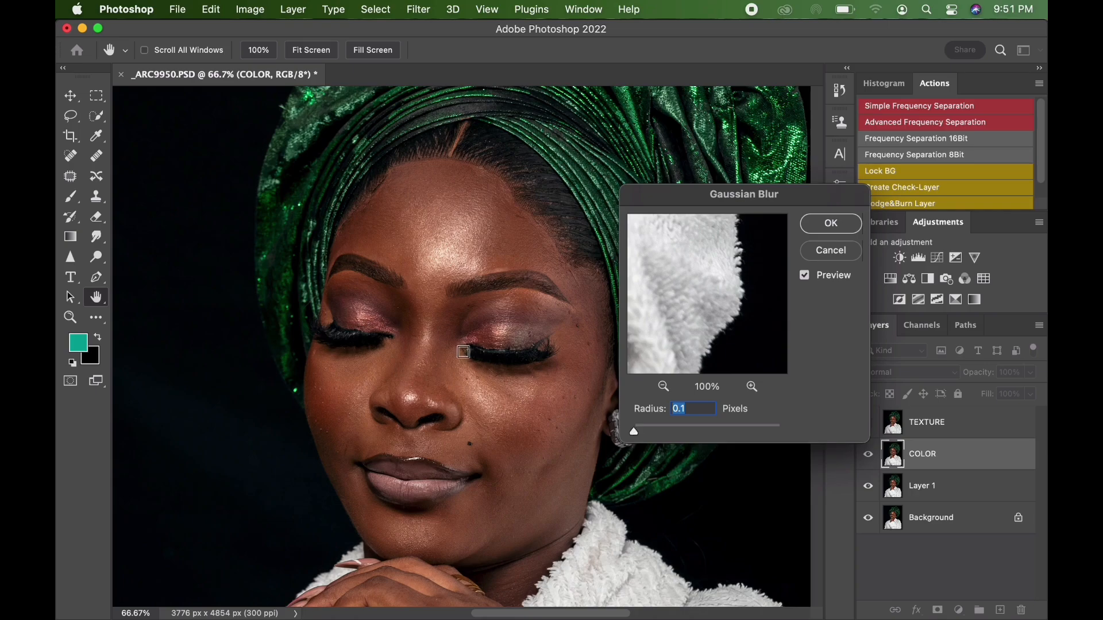
click(433, 276)
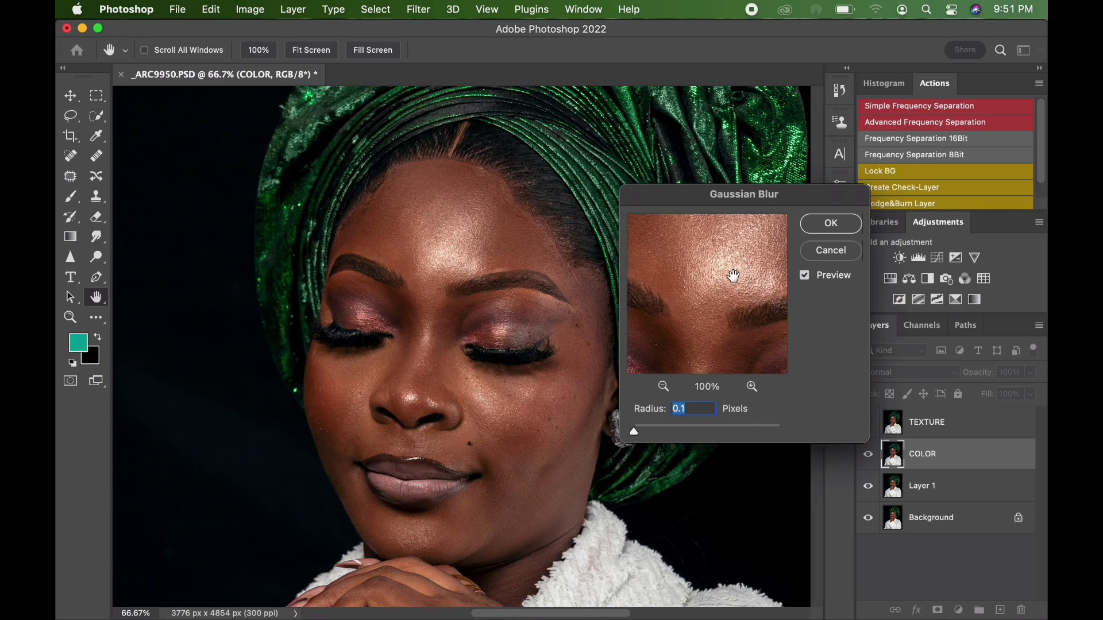
drag(635, 432, 679, 437)
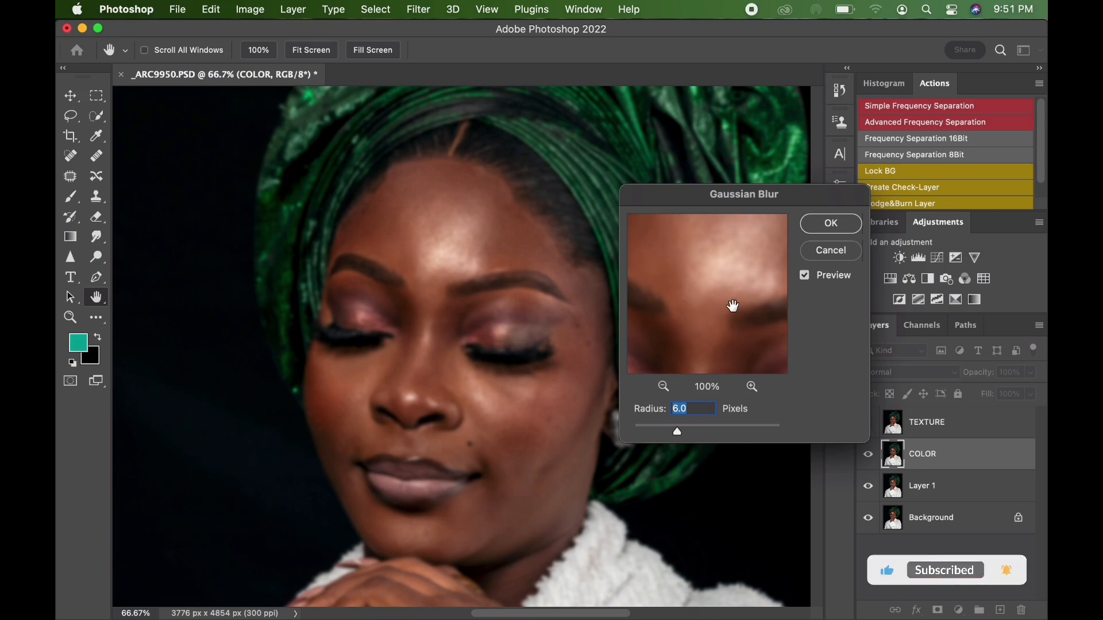
click(831, 232)
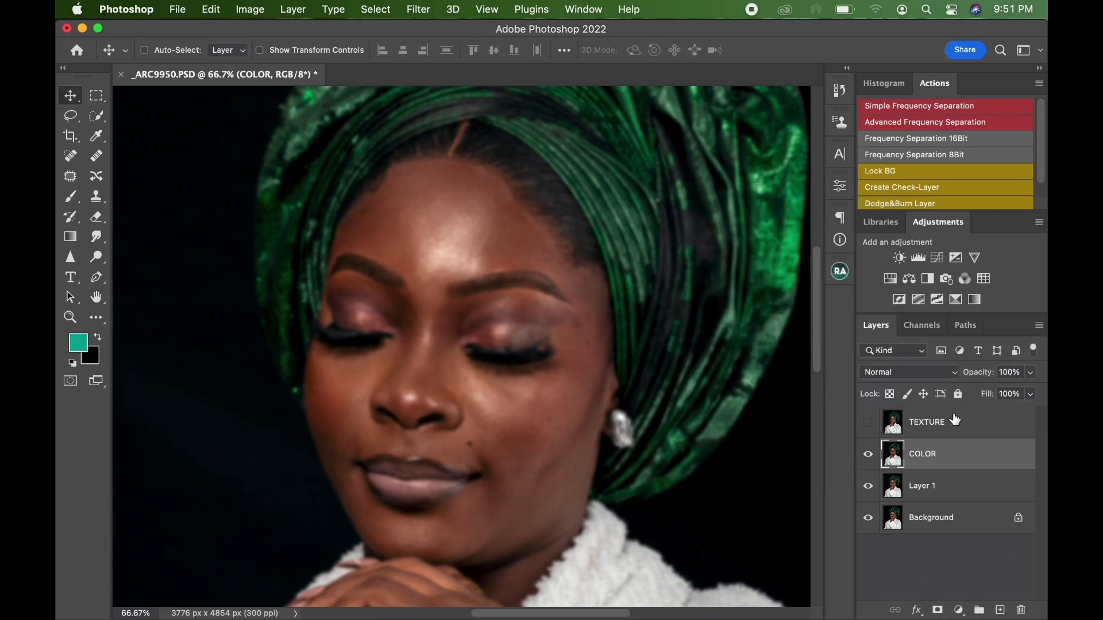
Show the TEXTURE layer, use Apply Image on it with COLOR, Subtract, scale 2 and offset 128, and set its blend mode to Linear Light.
click(953, 434)
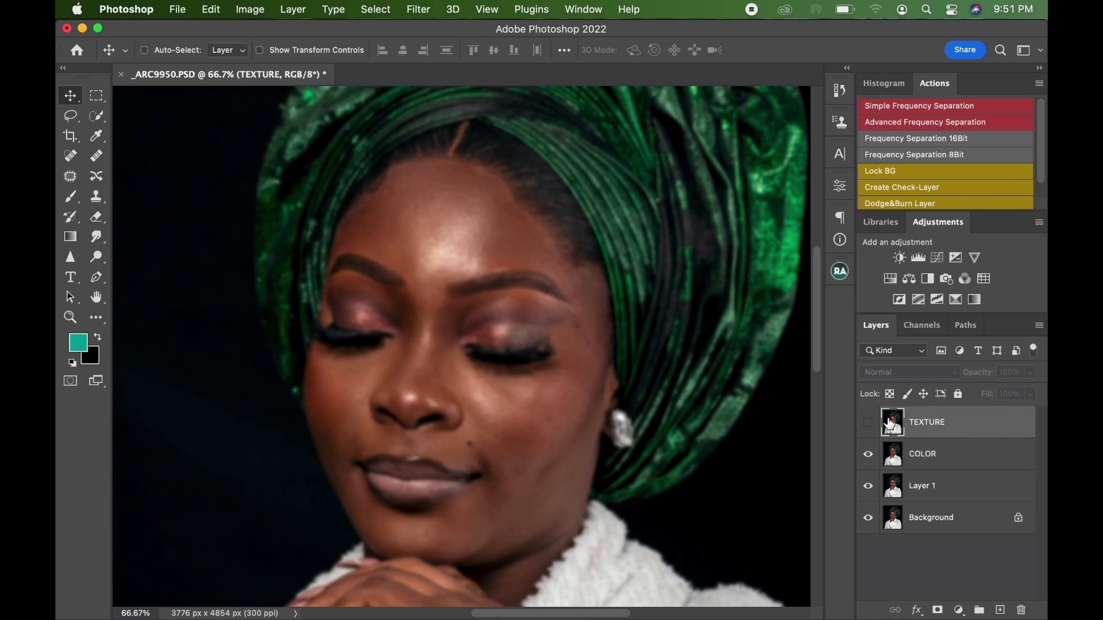
click(869, 430)
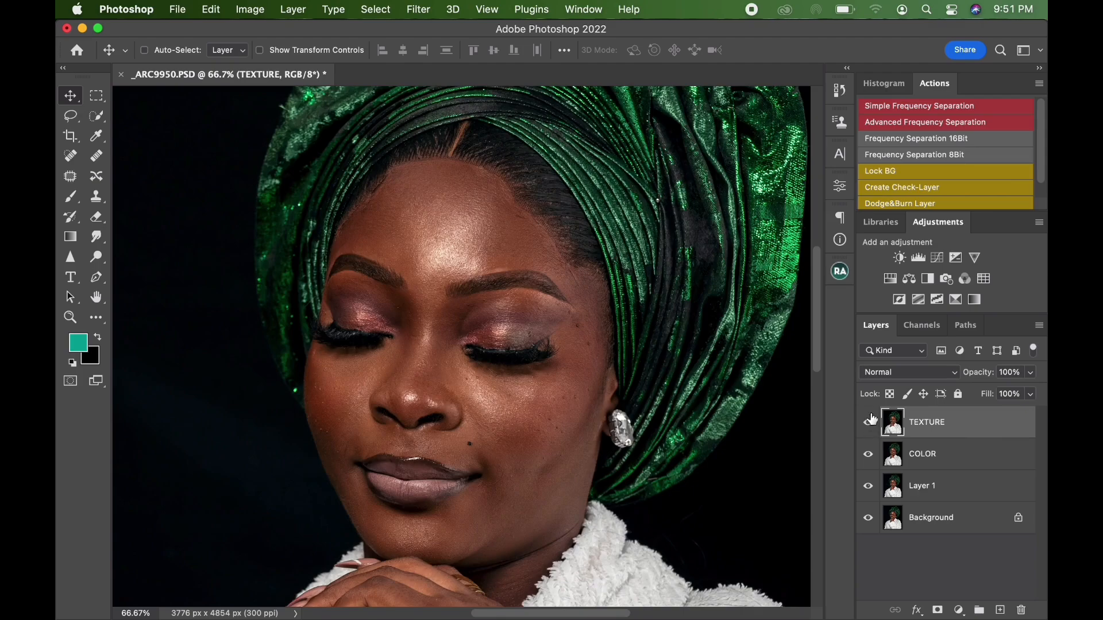
click(251, 12)
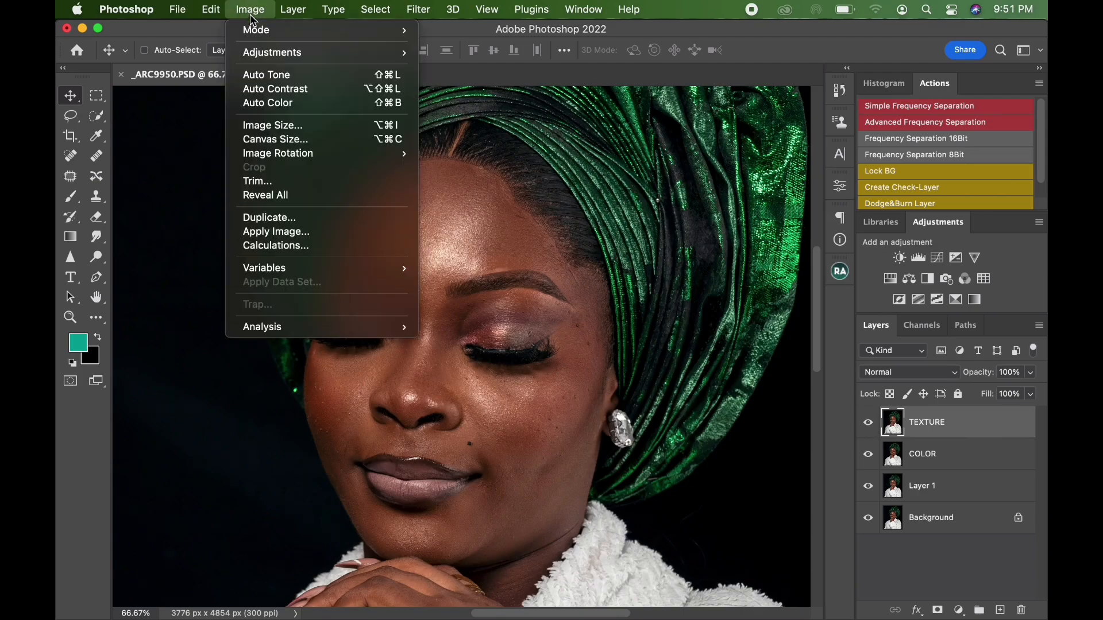
click(298, 232)
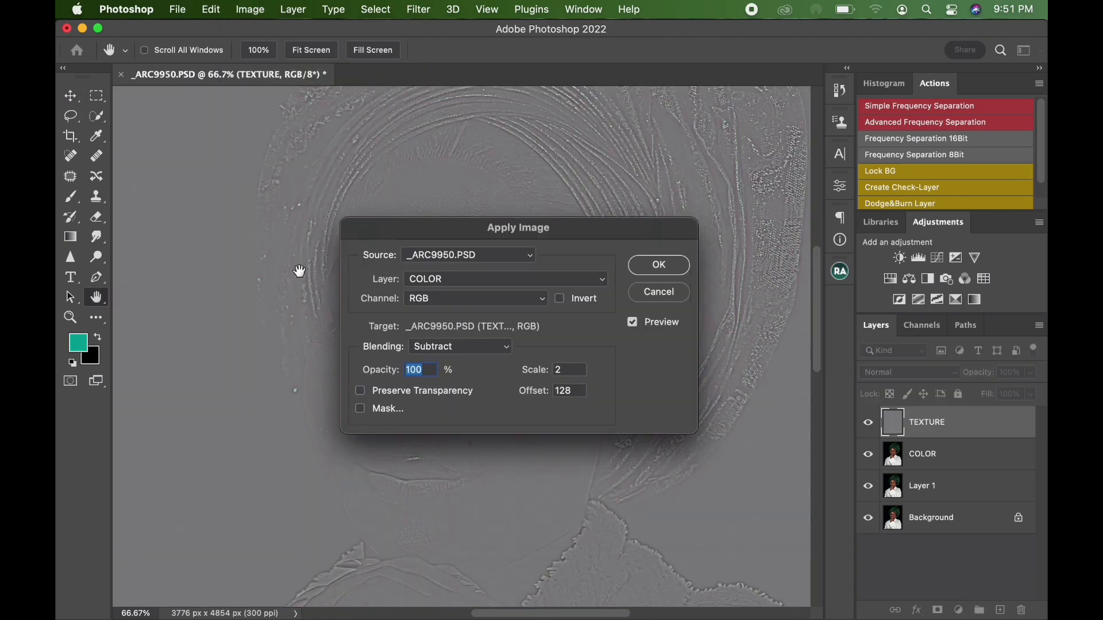
click(452, 280)
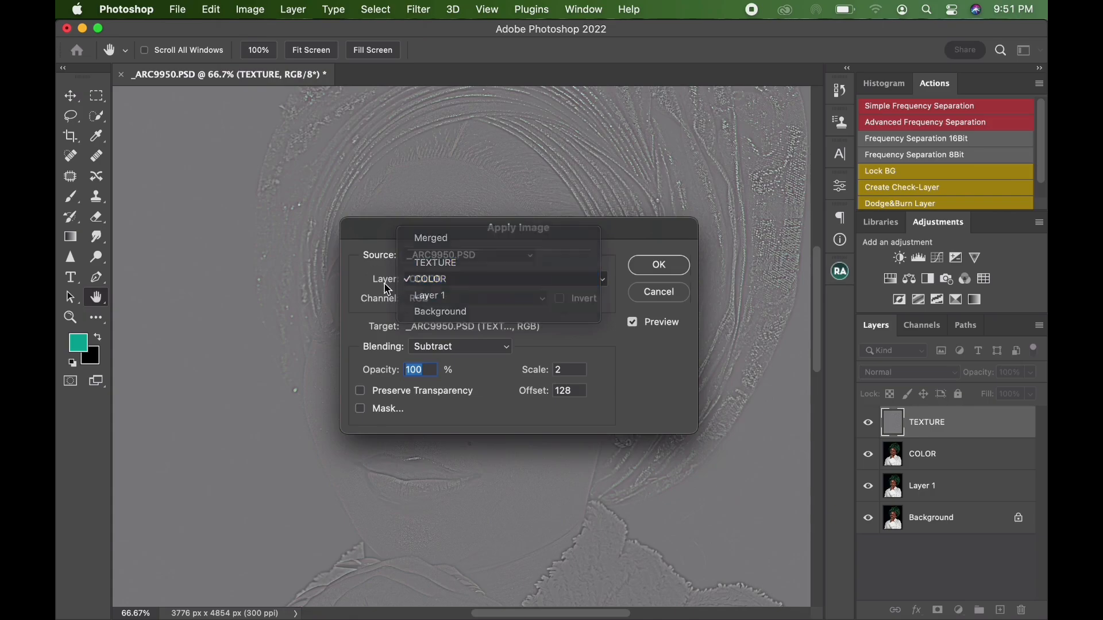
click(436, 280)
click(436, 280)
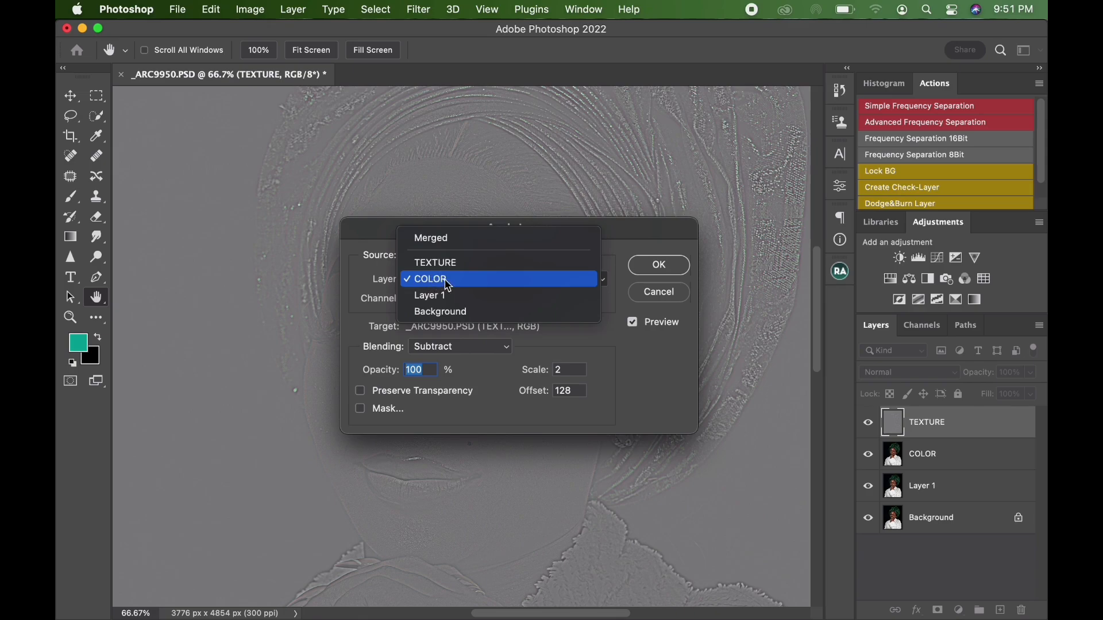
click(442, 277)
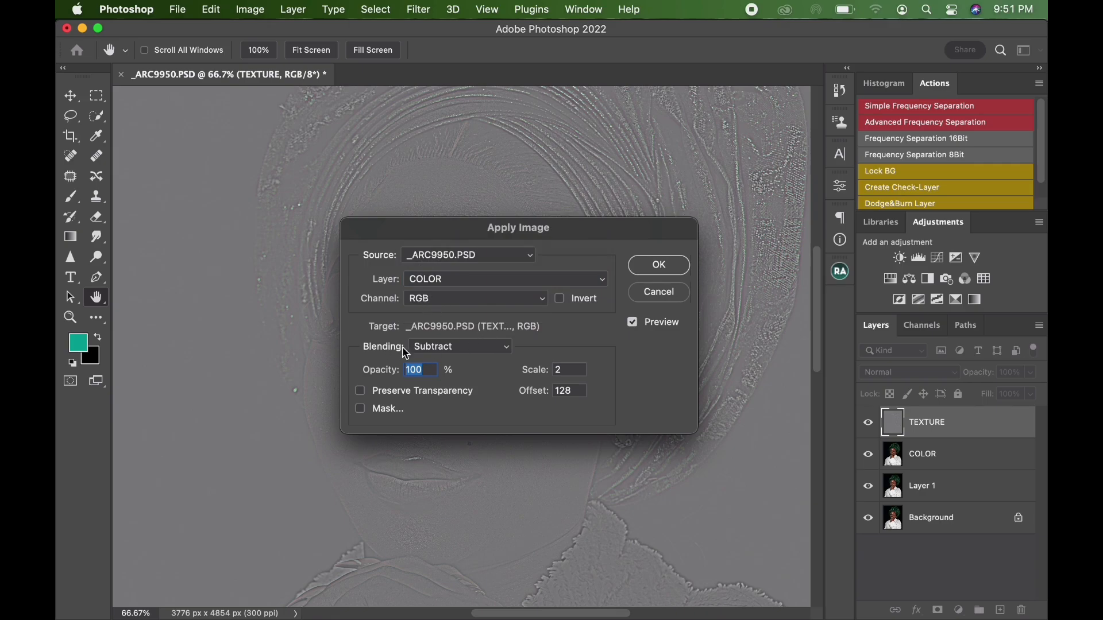
click(440, 348)
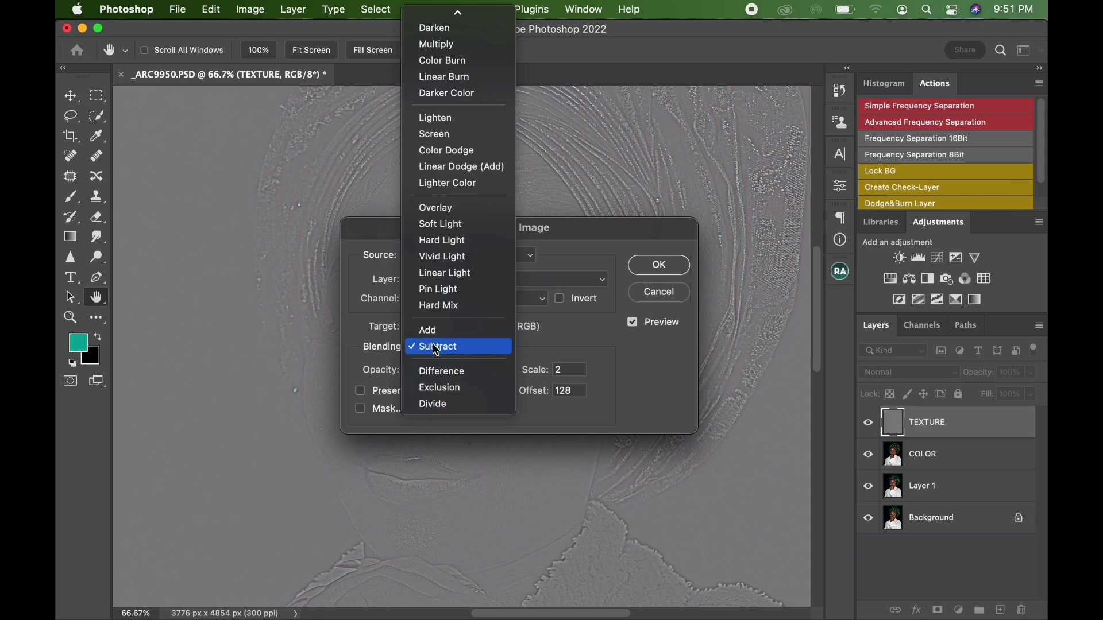
click(436, 348)
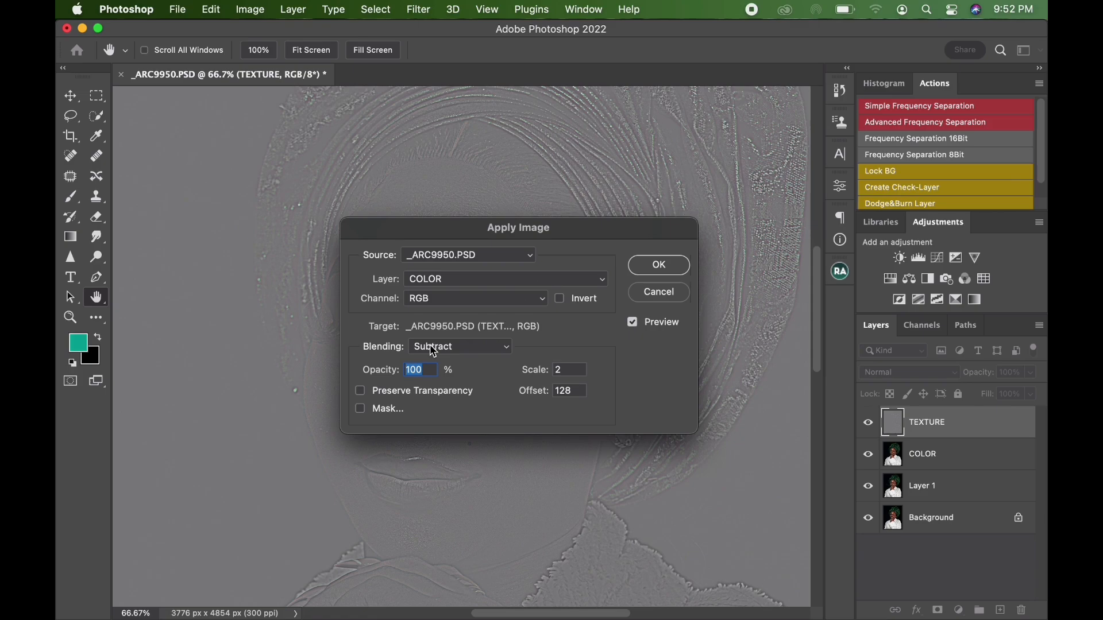
click(651, 277)
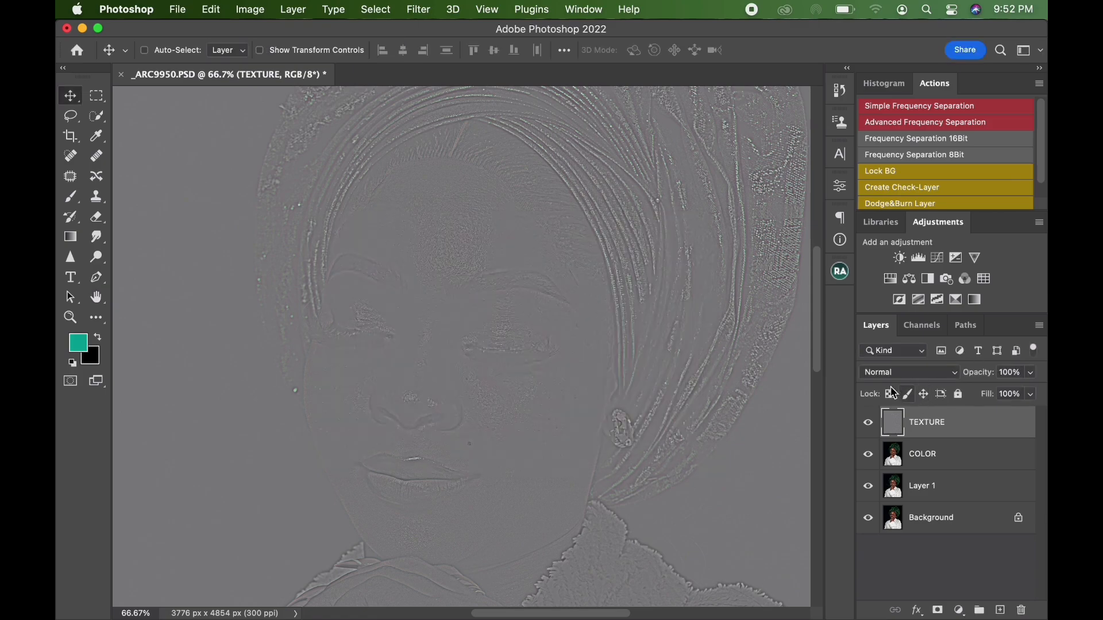
click(920, 373)
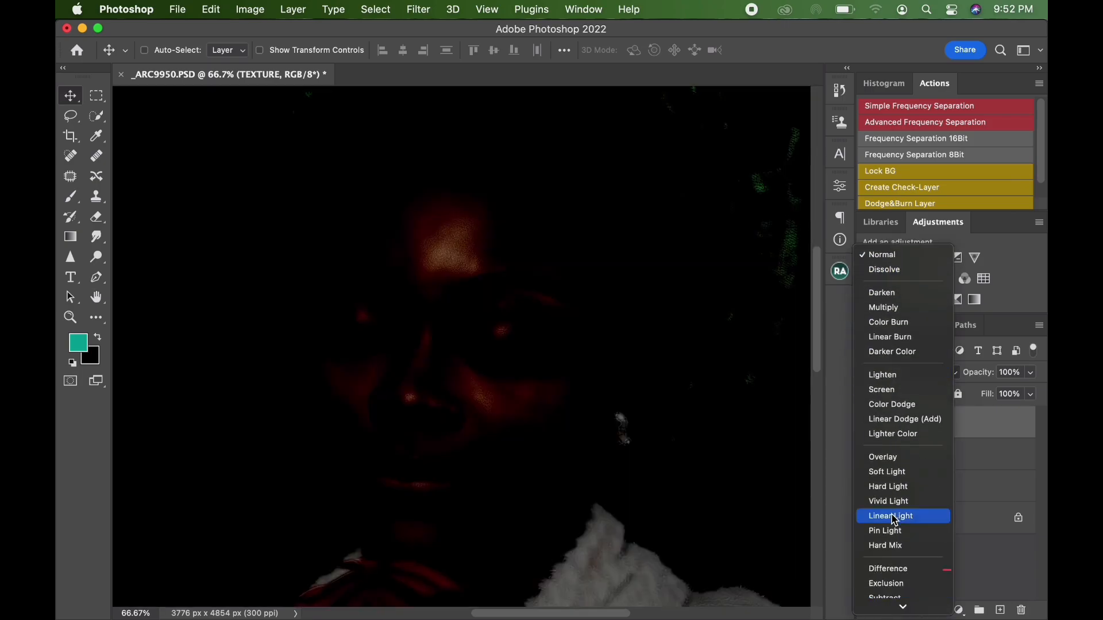
click(892, 516)
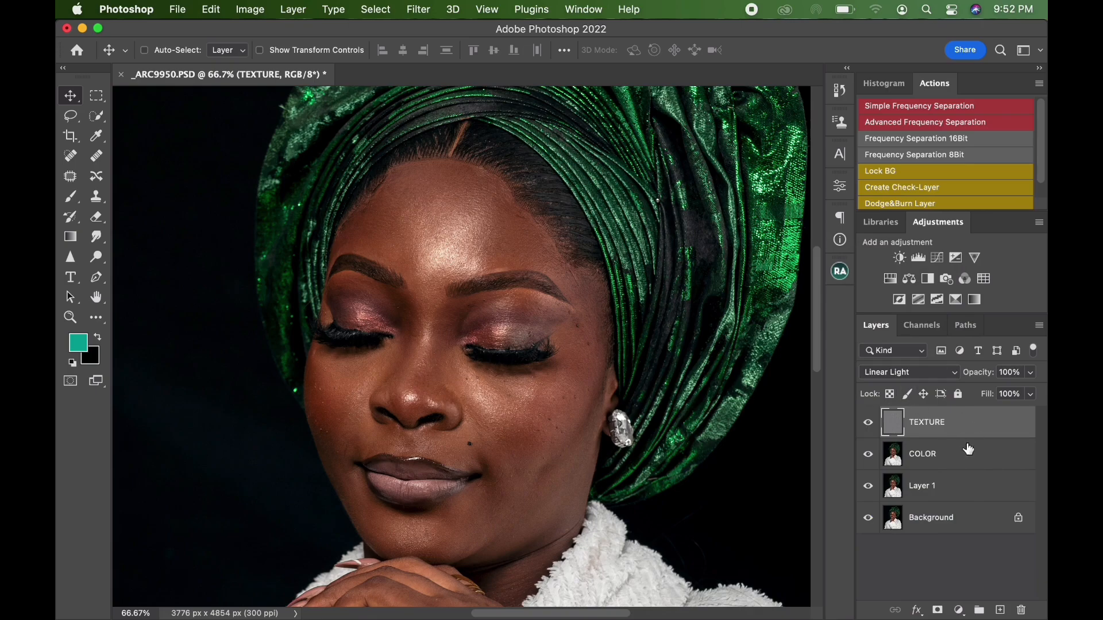
Group the TEXTURE and COLOR layers together and name the group FS.
shift+click(965, 465)
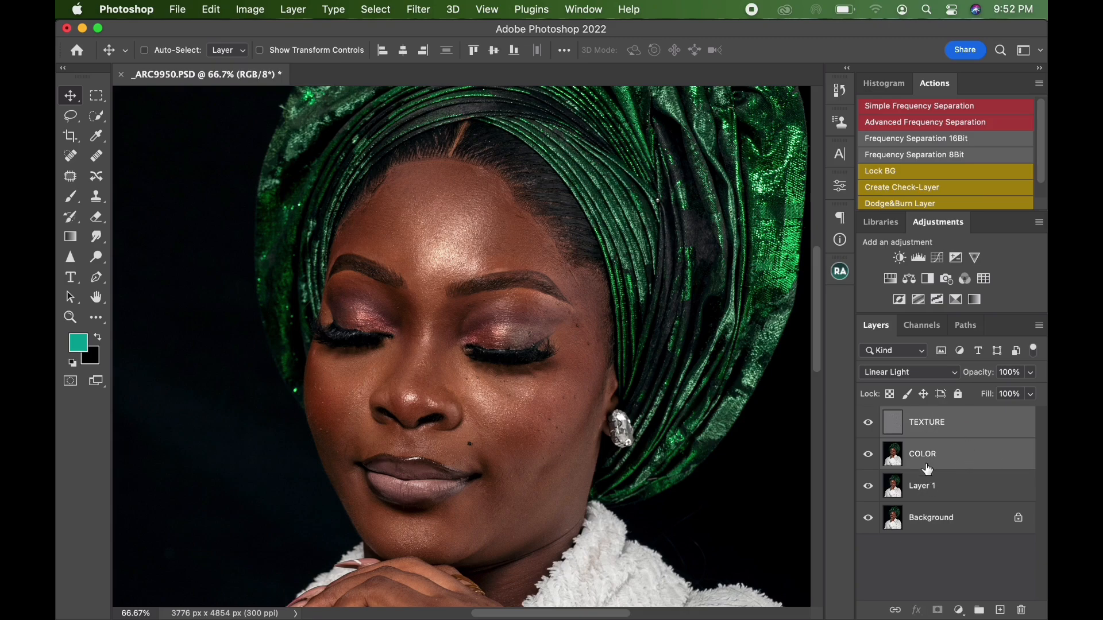
drag(972, 463, 979, 603)
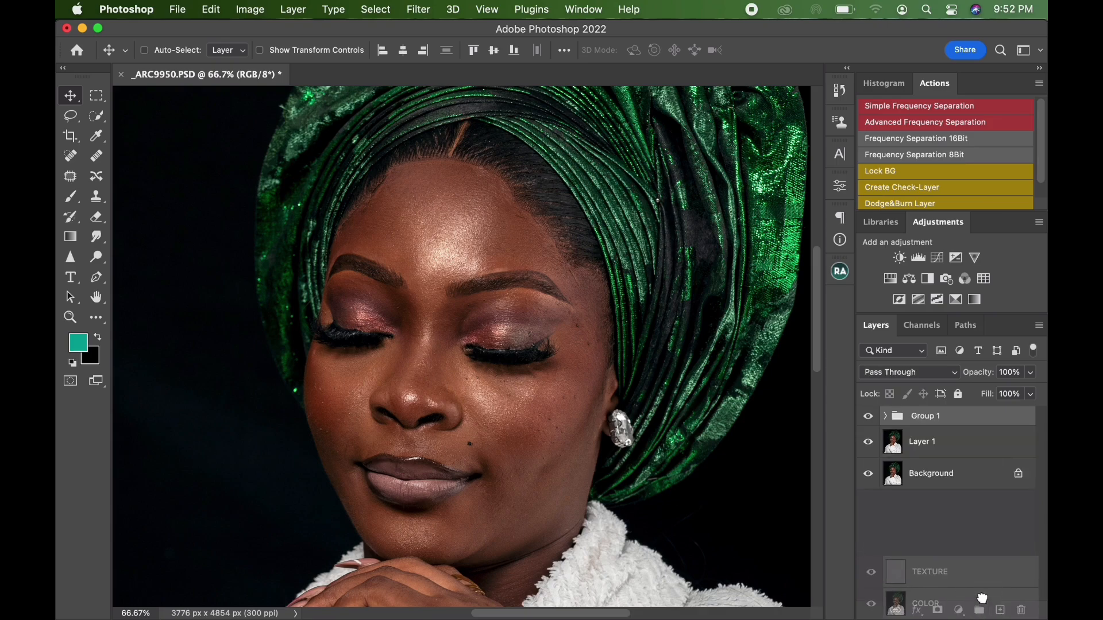
double_click(931, 417)
text(FS)
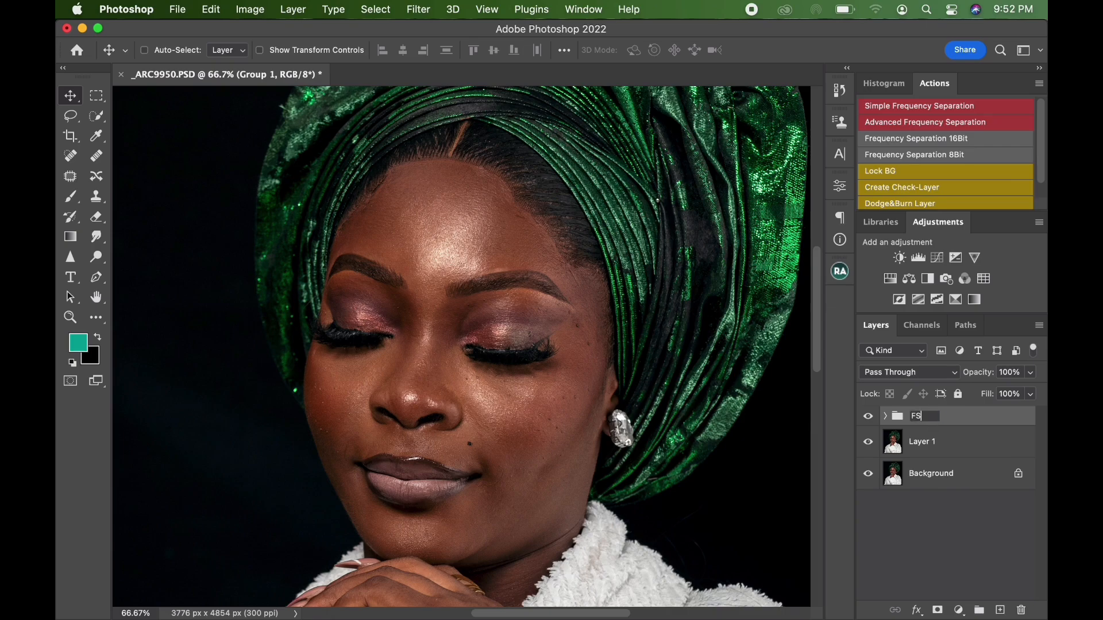
key(Return)
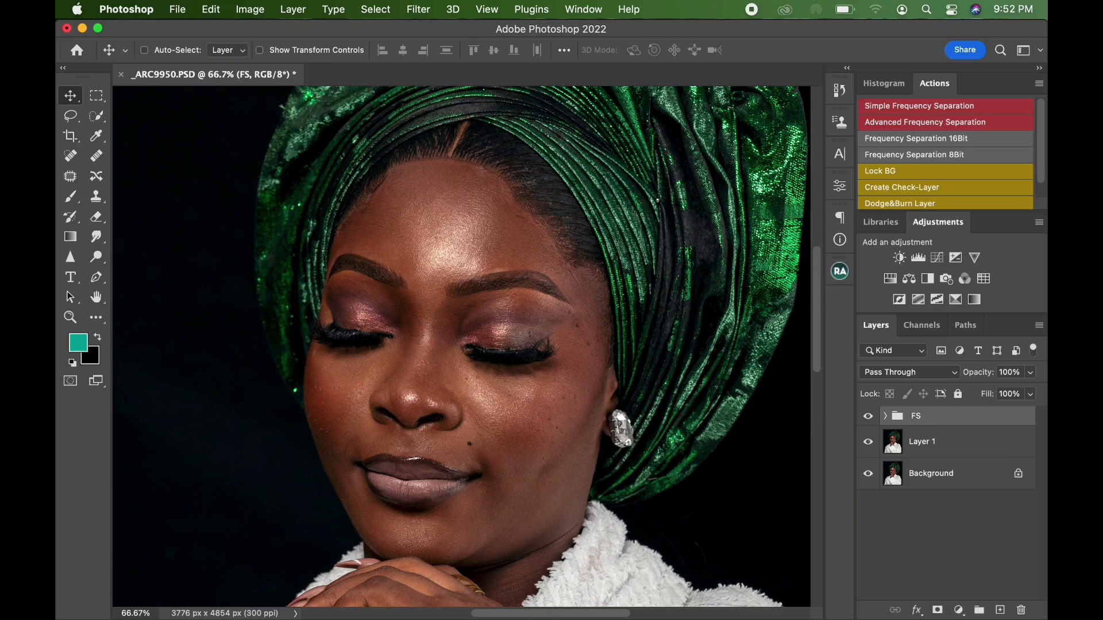
On the TEXTURE layer in the FS group, use Clone Stamp to remove blemishes on the earring-side cheek, temple and eyelid.
click(885, 416)
click(951, 449)
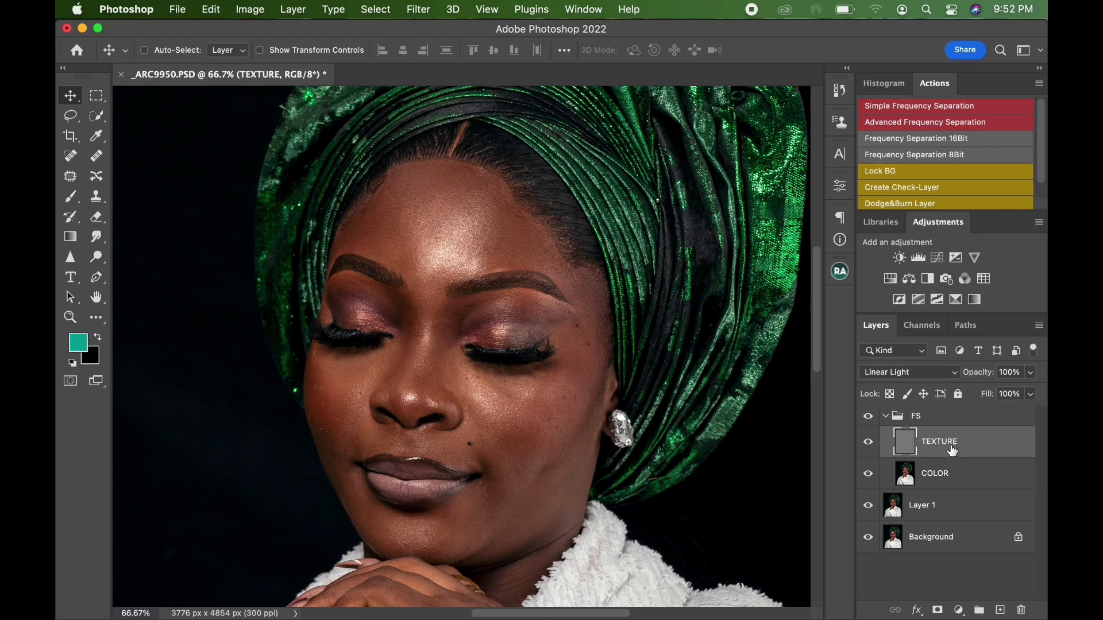
click(953, 479)
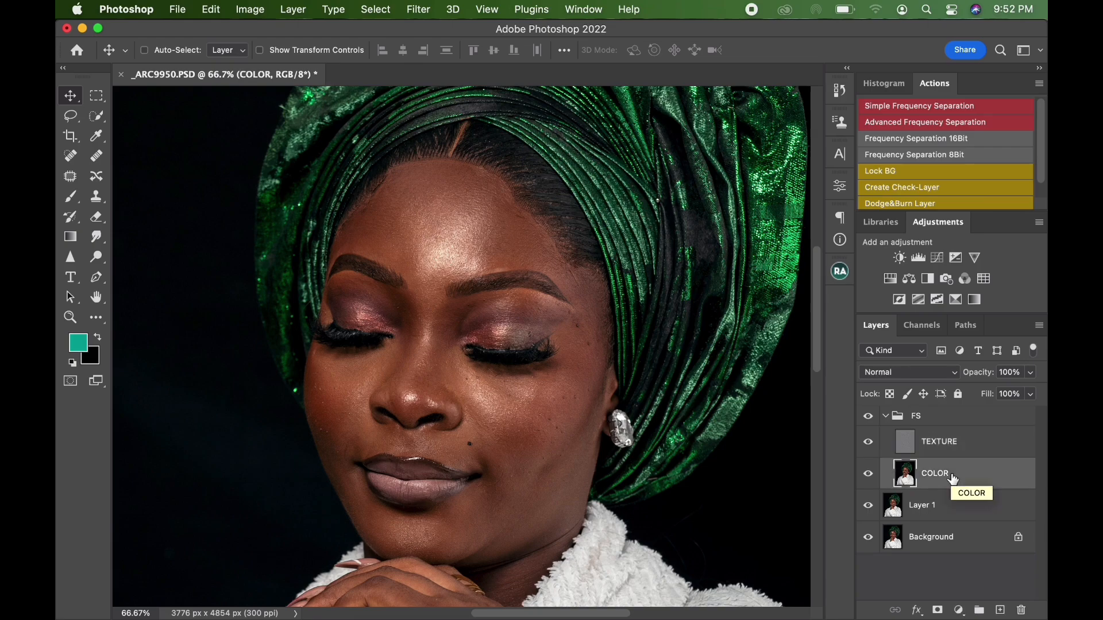
click(939, 454)
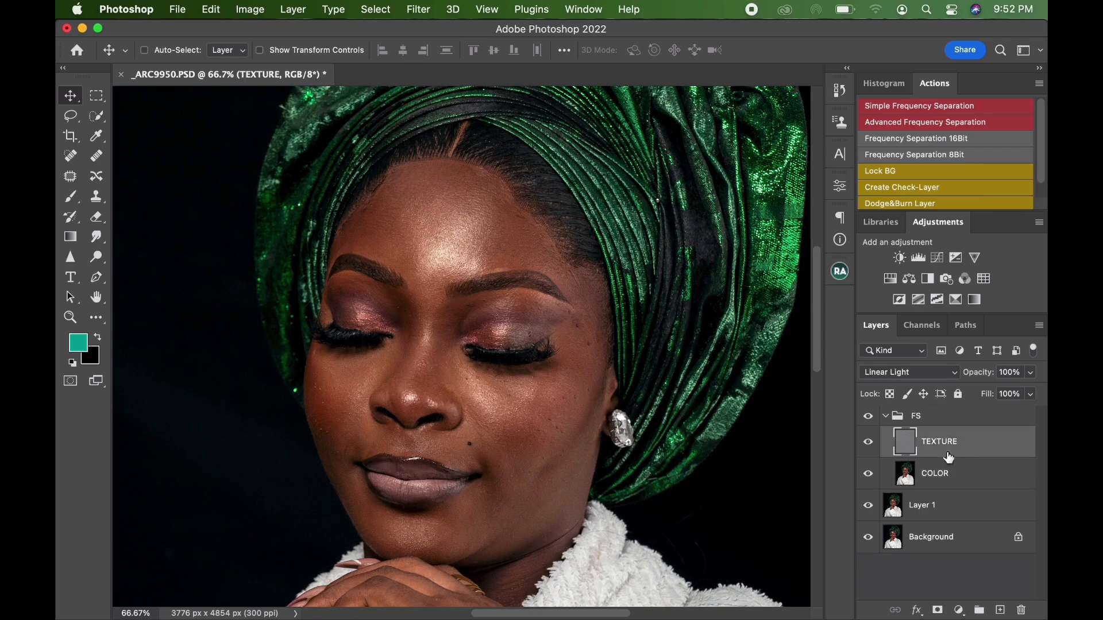
click(94, 197)
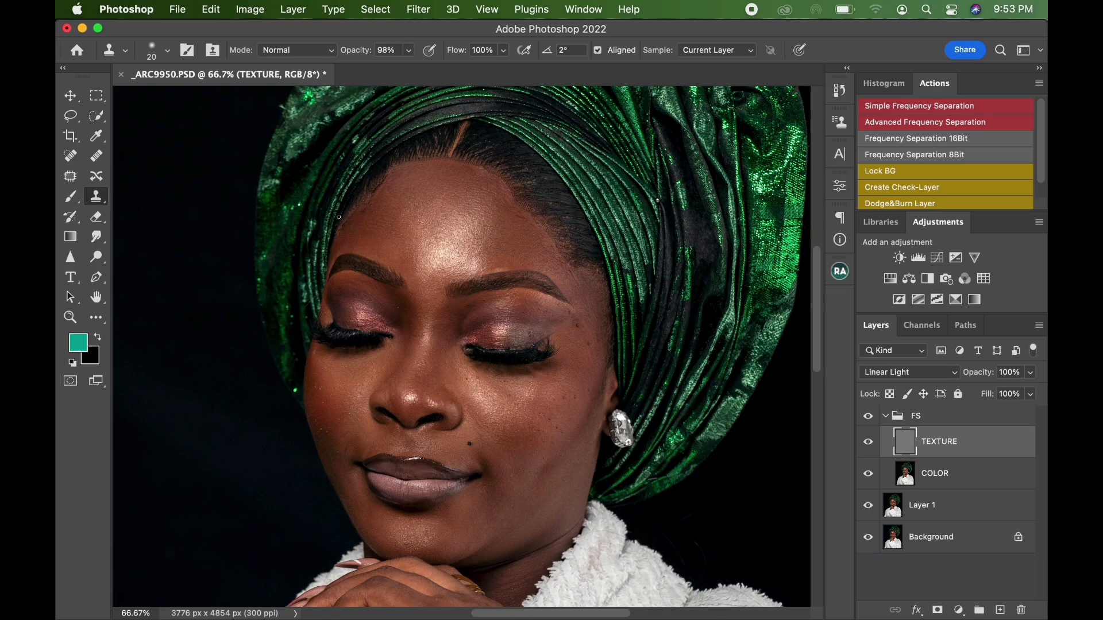
key(super+1)
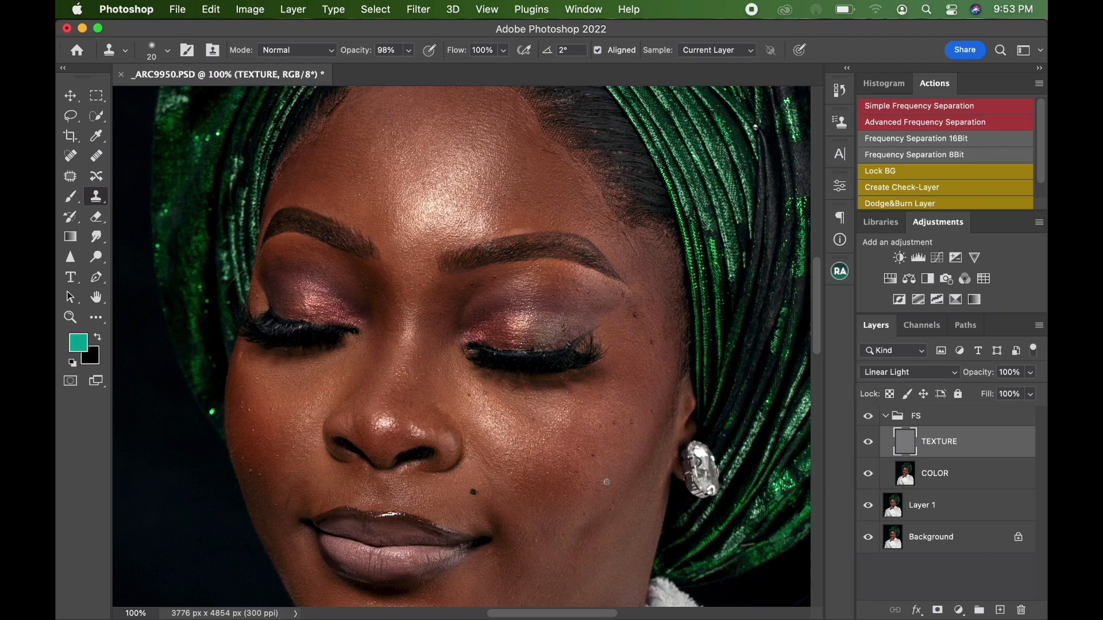
alt+click(580, 471)
click(591, 460)
click(612, 436)
click(614, 425)
alt+click(640, 421)
click(651, 412)
alt+click(481, 407)
click(471, 393)
alt+click(630, 326)
click(636, 316)
alt+click(615, 306)
drag(613, 290, 606, 283)
alt+click(482, 279)
click(472, 283)
drag(489, 279, 482, 280)
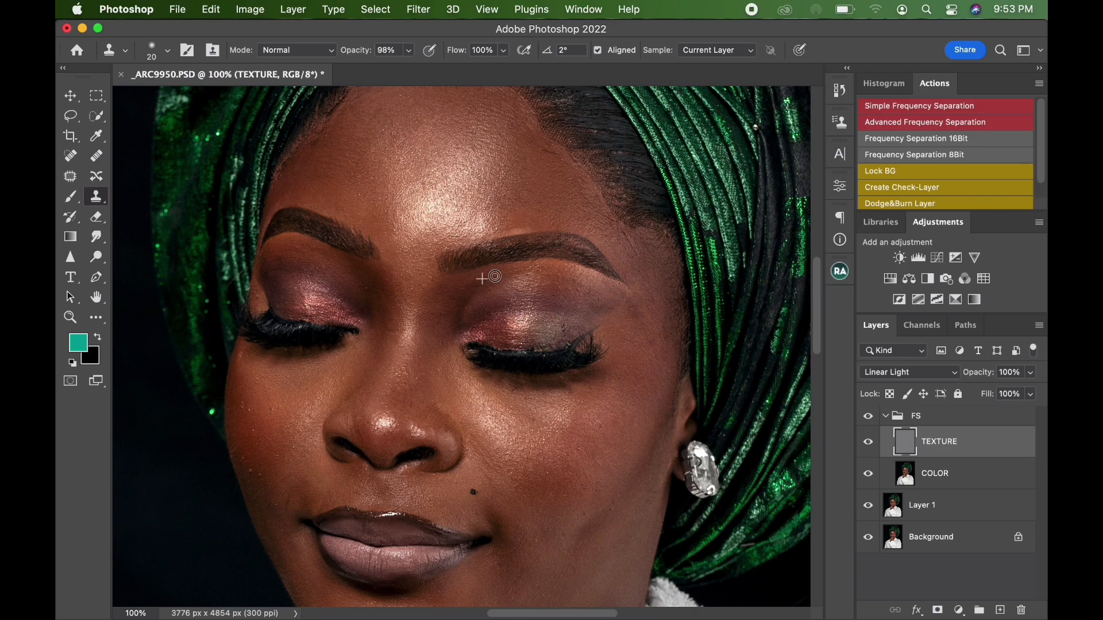
alt+click(553, 330)
click(563, 330)
drag(563, 330, 563, 325)
Clone clean skin texture over the blemishes along the cheek and jaw edge opposite the earring.
alt+click(259, 464)
mouse_move(249, 474)
mouse_down()
mouse_move(261, 468)
mouse_move(236, 450)
mouse_up()
alt+click(243, 419)
click(242, 407)
alt+click(251, 398)
drag(246, 387, 253, 385)
alt+click(256, 380)
click(244, 369)
alt+click(265, 414)
click(256, 434)
click(365, 288)
scroll(505, 486, down, 5)
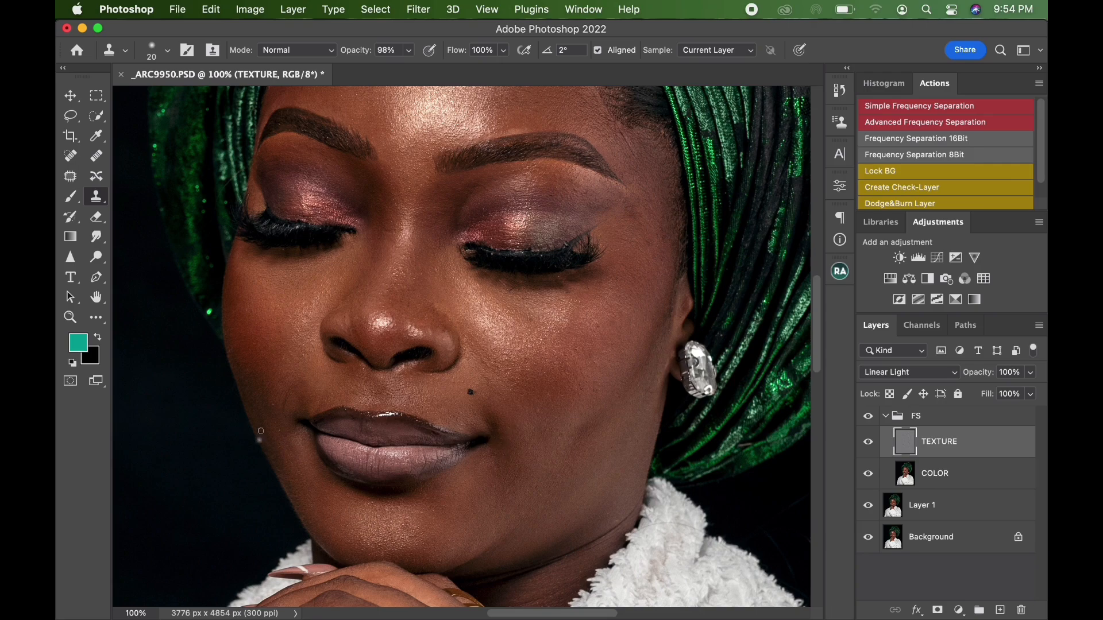
alt+click(275, 415)
click(275, 405)
Set the Clone Stamp size to 30 and clean the skin texture along the forehead hairline, temple and cheek beside the ear.
drag(396, 343, 386, 493)
drag(369, 367, 369, 419)
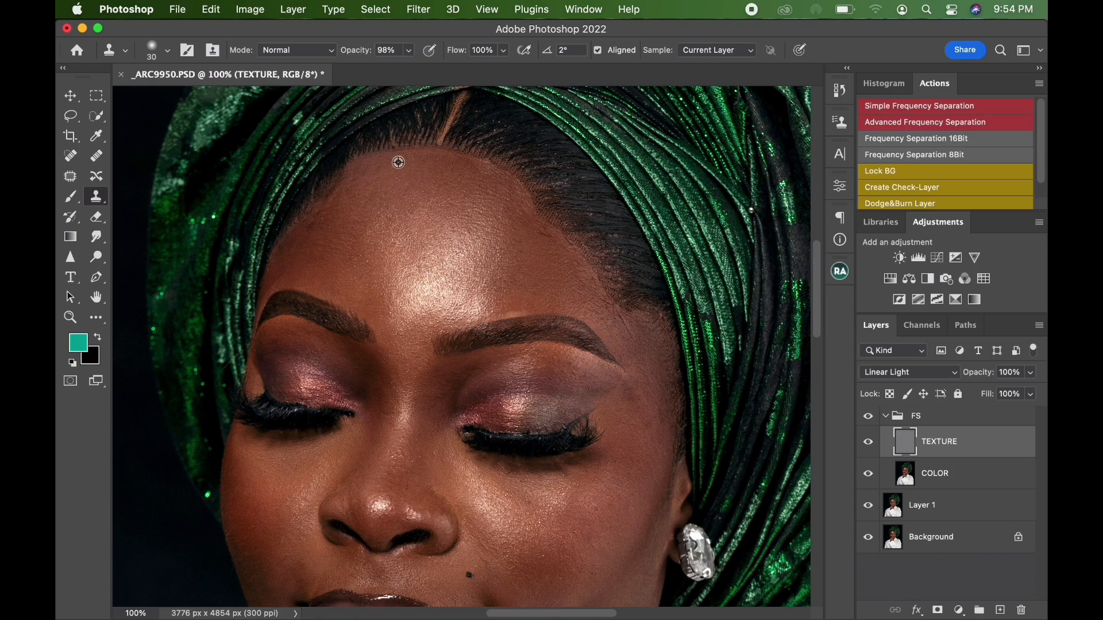
mouse_move(407, 150)
mouse_down()
mouse_move(476, 159)
mouse_move(521, 191)
mouse_move(546, 233)
mouse_up()
mouse_move(607, 296)
mouse_down()
mouse_move(629, 342)
mouse_move(621, 313)
mouse_up()
drag(595, 274, 573, 246)
mouse_move(645, 453)
mouse_down()
mouse_move(677, 427)
mouse_move(675, 379)
mouse_move(665, 509)
mouse_up()
On the COLOR layer, use the Mixer Brush at size 175 to blend the skin tones across the lower forehead above the brows.
key(cmd+minus)
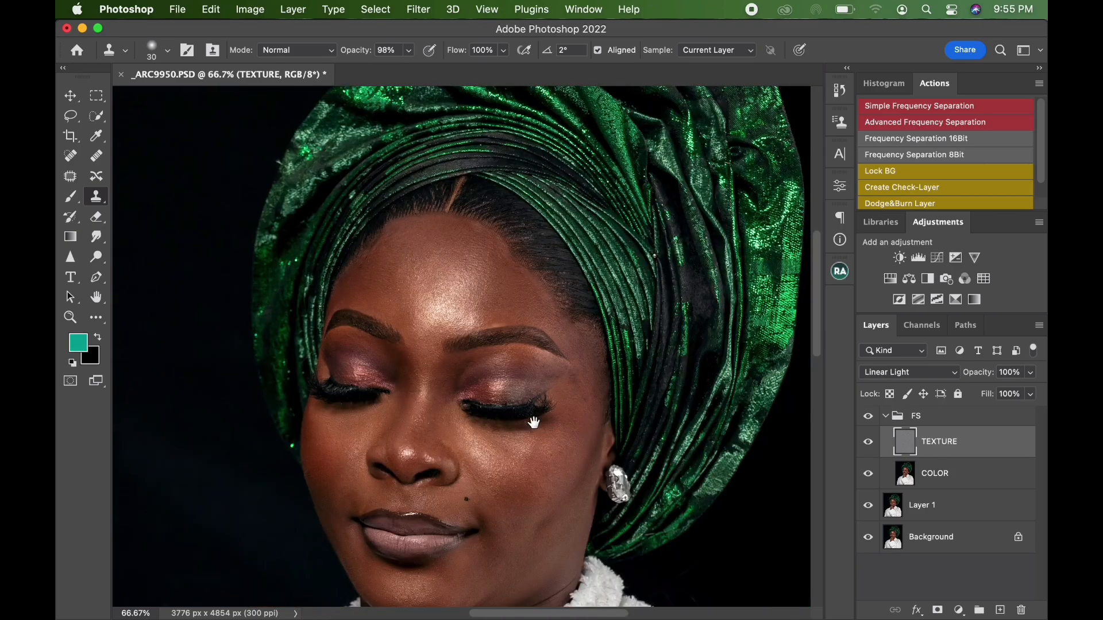
mouse_move(535, 414)
mouse_down()
mouse_move(539, 331)
mouse_move(539, 343)
mouse_up()
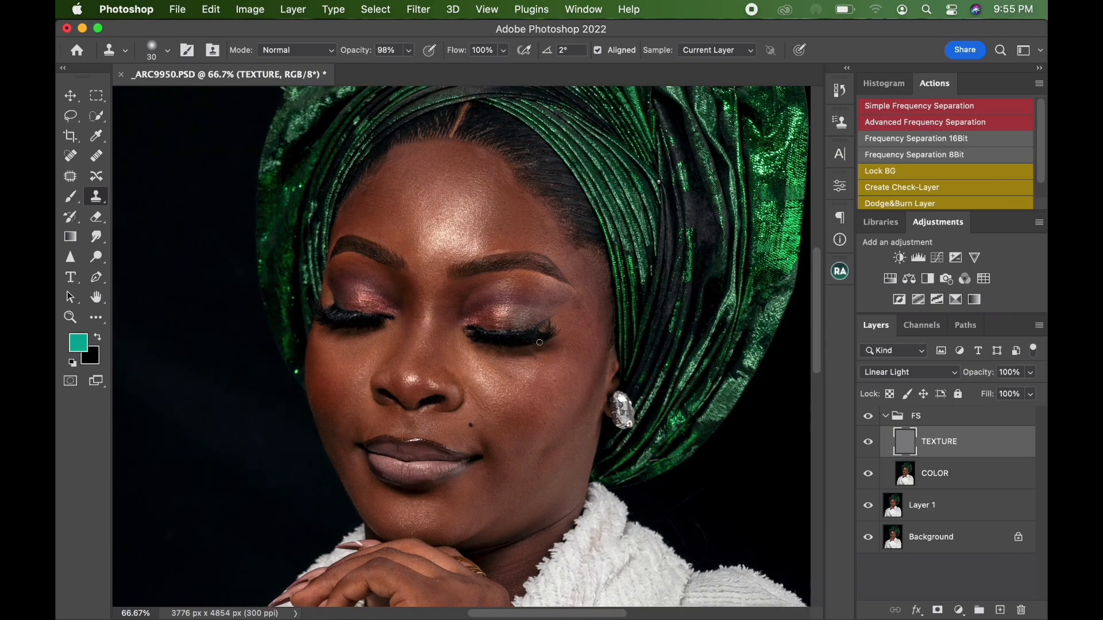
click(952, 482)
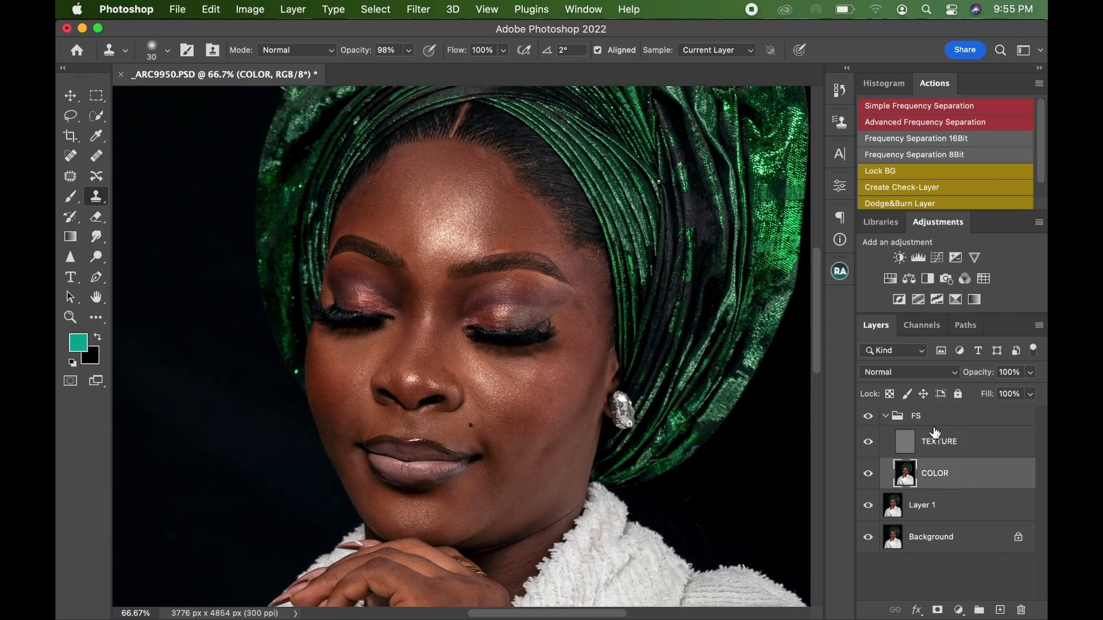
click(96, 317)
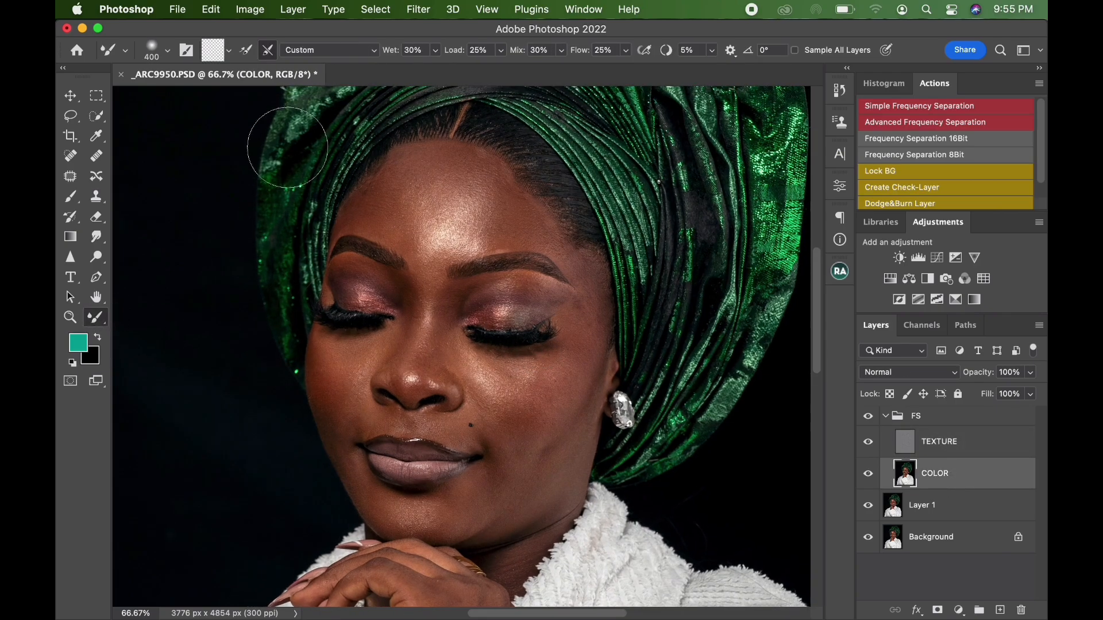
click(232, 55)
click(230, 81)
key(bracketleft)
key(bracketleft)
key(bracketleft)
key(bracketleft)
key(bracketright)
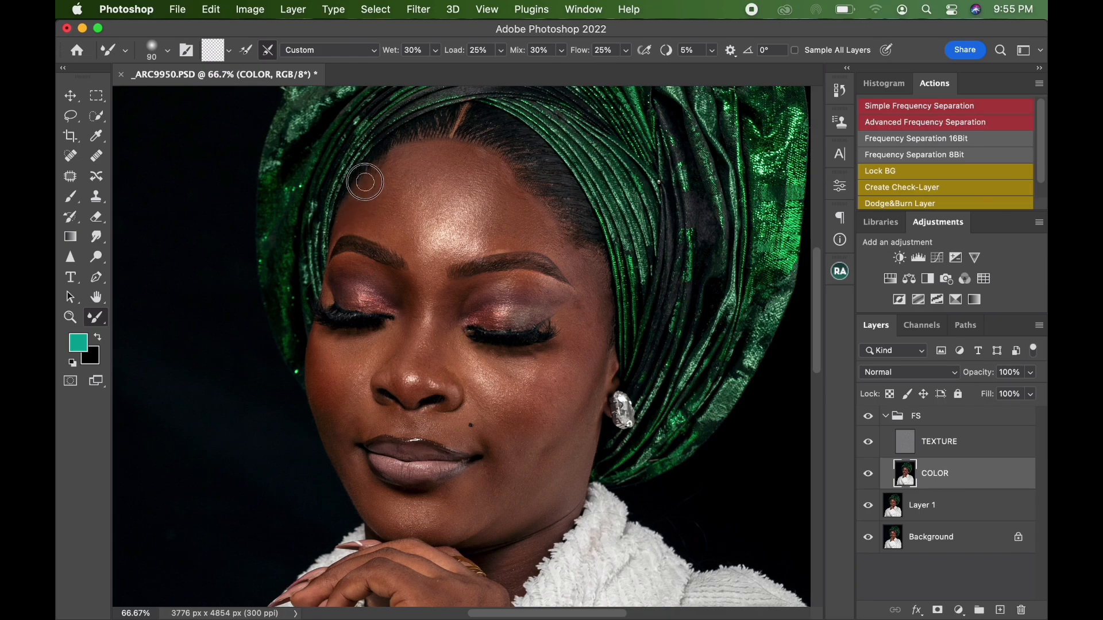
key(bracketright)
key(bracketright)
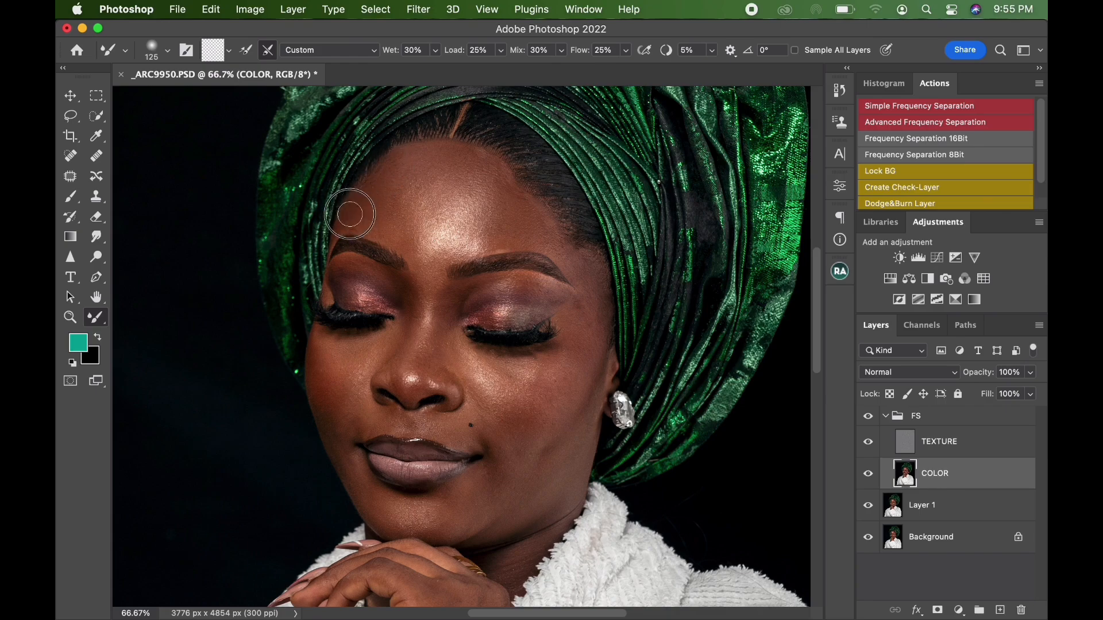
key(bracketright)
key(bracketright)
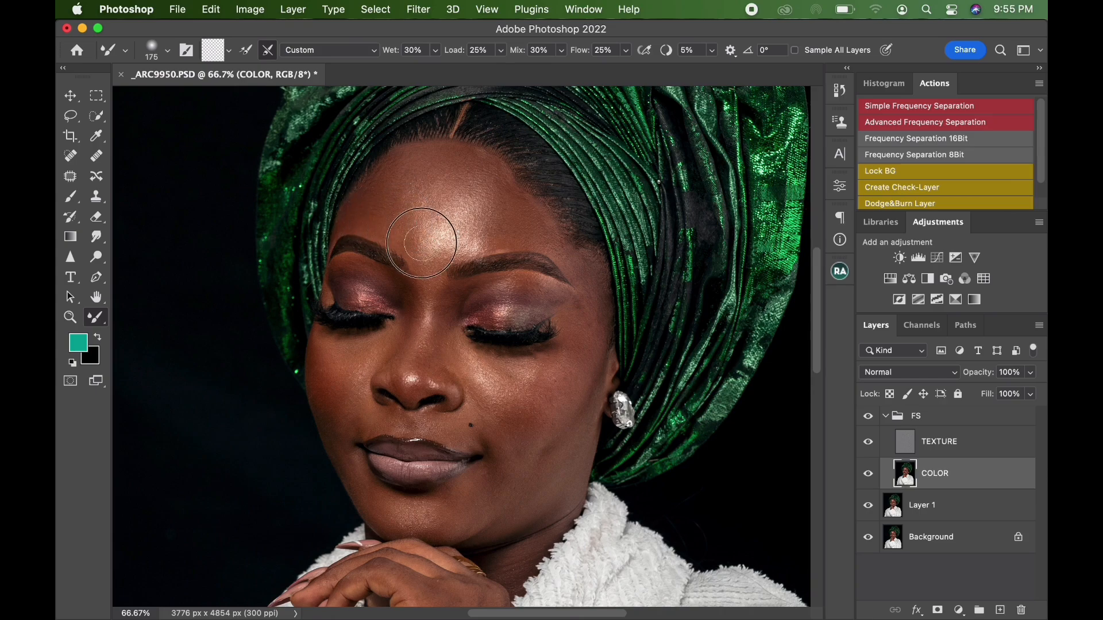
mouse_move(422, 243)
mouse_down()
mouse_move(447, 229)
mouse_move(550, 228)
mouse_up()
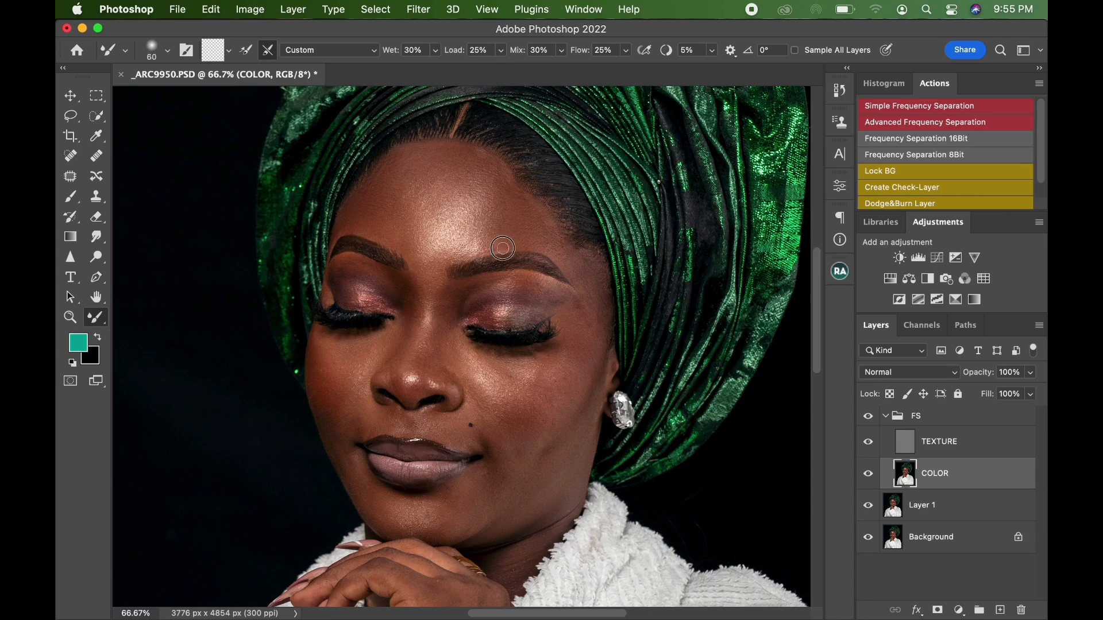
Enlarge the Mixer Brush and blend the skin tones of the central forehead from the hairline down toward the brows.
key(bracketright)
key(bracketright)
key(bracketright)
key(bracketright)
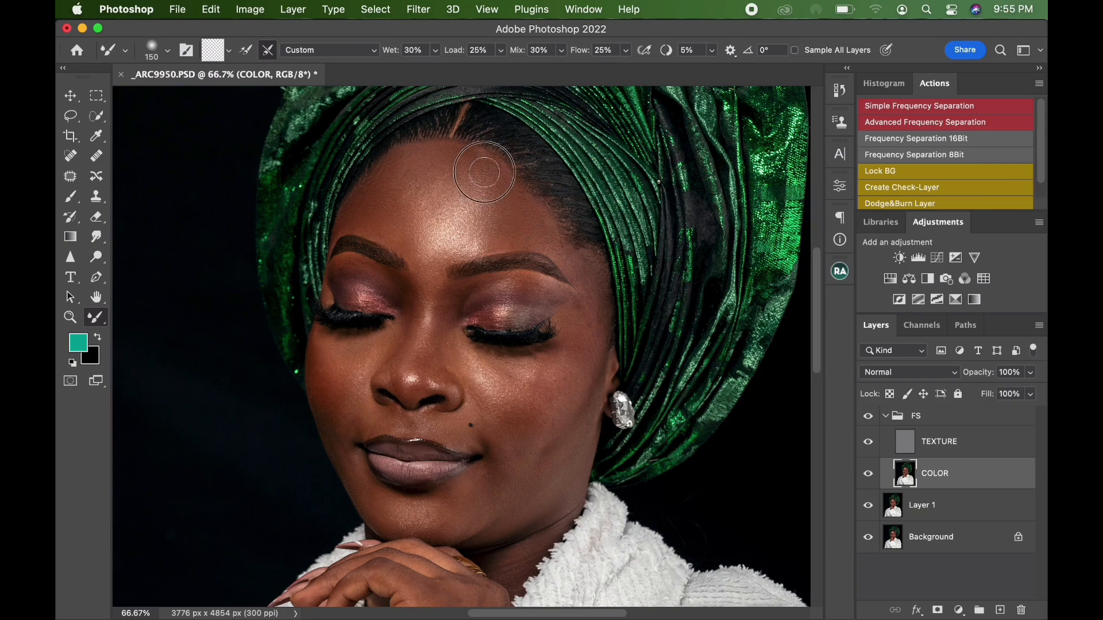
key(bracketright)
key(bracketright)
mouse_move(446, 162)
mouse_down()
mouse_move(390, 172)
mouse_move(436, 225)
mouse_move(408, 240)
mouse_move(475, 228)
mouse_move(459, 208)
mouse_move(483, 225)
mouse_up()
key(bracketleft)
key(bracketleft)
key(bracketleft)
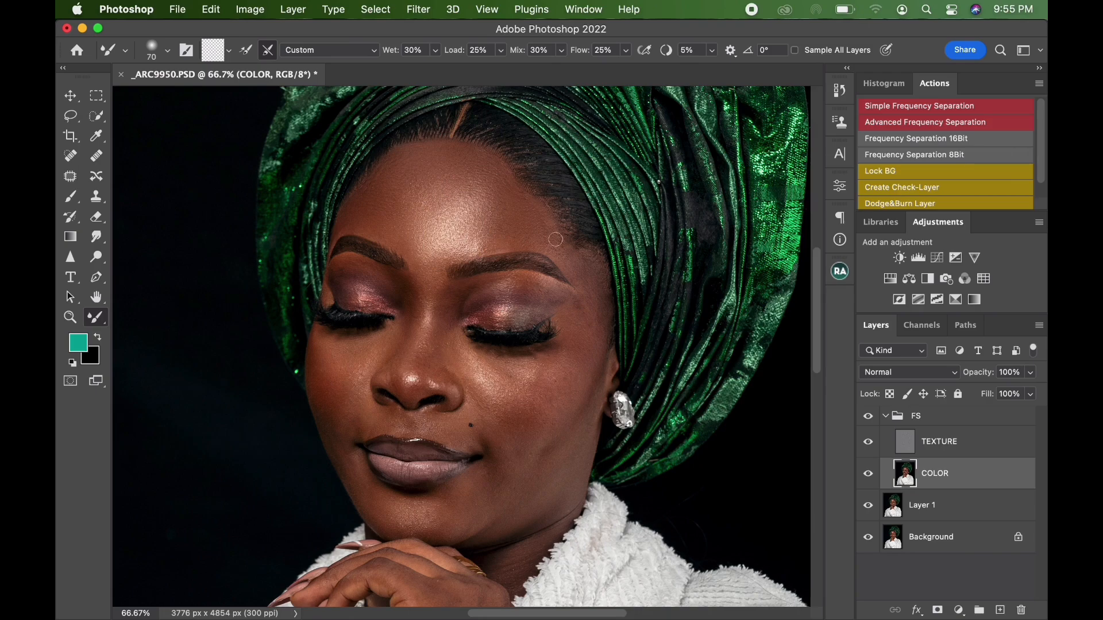
Blend the skin tones on the earring-side temple and across the eyelid above the lashes.
key(bracketright)
key(bracketright)
key(bracketright)
key(bracketright)
key(bracketleft)
key(bracketleft)
mouse_move(445, 307)
mouse_down()
mouse_move(507, 284)
mouse_move(548, 297)
mouse_up()
key(bracketright)
key(bracketleft)
Blend the color on the eyelid opposite the earring and along the side of the nose bridge.
mouse_move(341, 278)
mouse_down()
mouse_move(372, 292)
mouse_move(353, 298)
mouse_move(422, 327)
mouse_move(407, 305)
mouse_move(394, 363)
mouse_move(411, 357)
mouse_move(424, 314)
mouse_move(407, 372)
mouse_move(428, 347)
mouse_up()
key(bracketleft)
key(bracketleft)
key(bracketright)
key(bracketright)
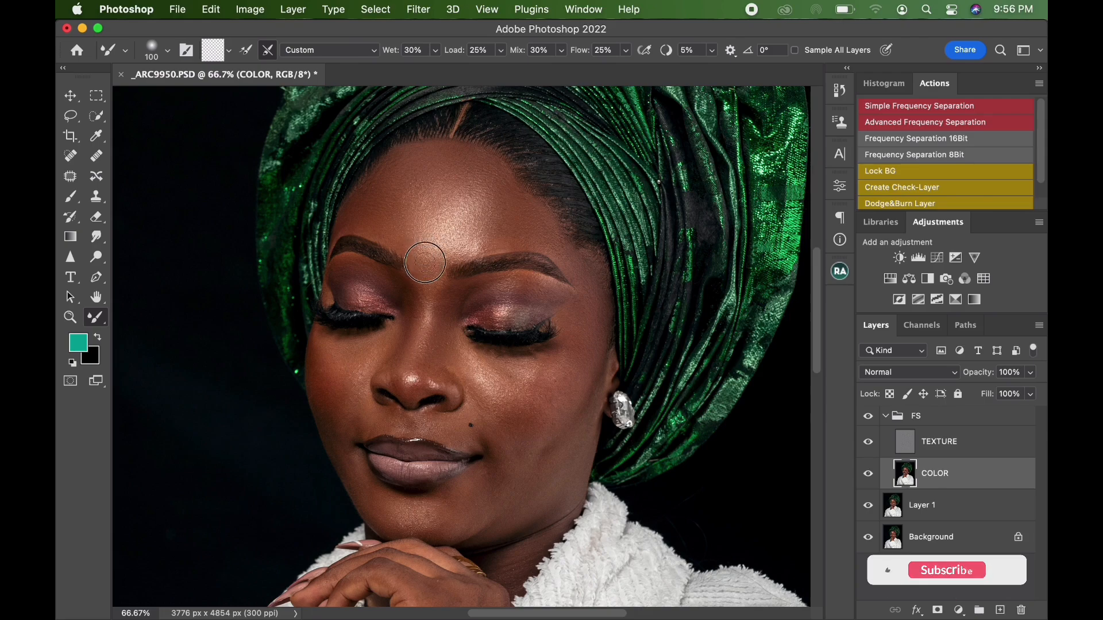
Reduce the Mixer Brush and smooth the tones down the nose from the bridge to the tip.
key(bracketleft)
key(bracketleft)
key(bracketleft)
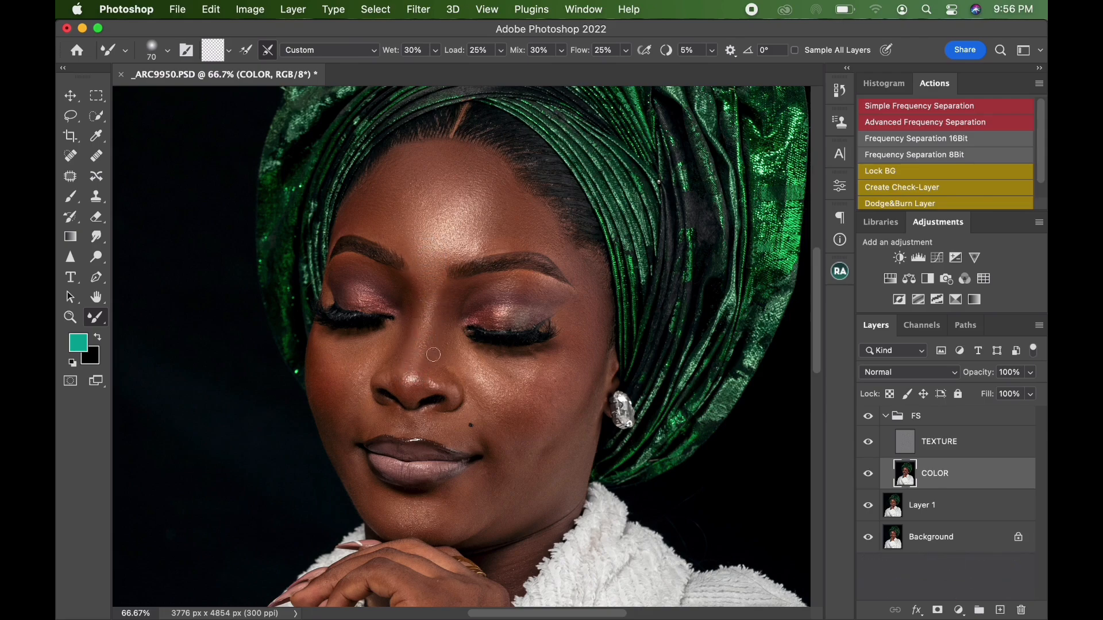
key(bracketright)
mouse_move(406, 337)
mouse_down()
mouse_move(402, 370)
mouse_move(383, 373)
mouse_move(405, 392)
mouse_up()
Blend the skin tones under the eye and over the cheek opposite the earring with the Mixer Brush at size 125.
key(bracketright)
key(bracketright)
key(bracketright)
key(bracketright)
key(bracketright)
click(869, 419)
mouse_move(383, 341)
mouse_down()
mouse_move(345, 364)
mouse_move(322, 337)
mouse_up()
key(bracketright)
key(bracketright)
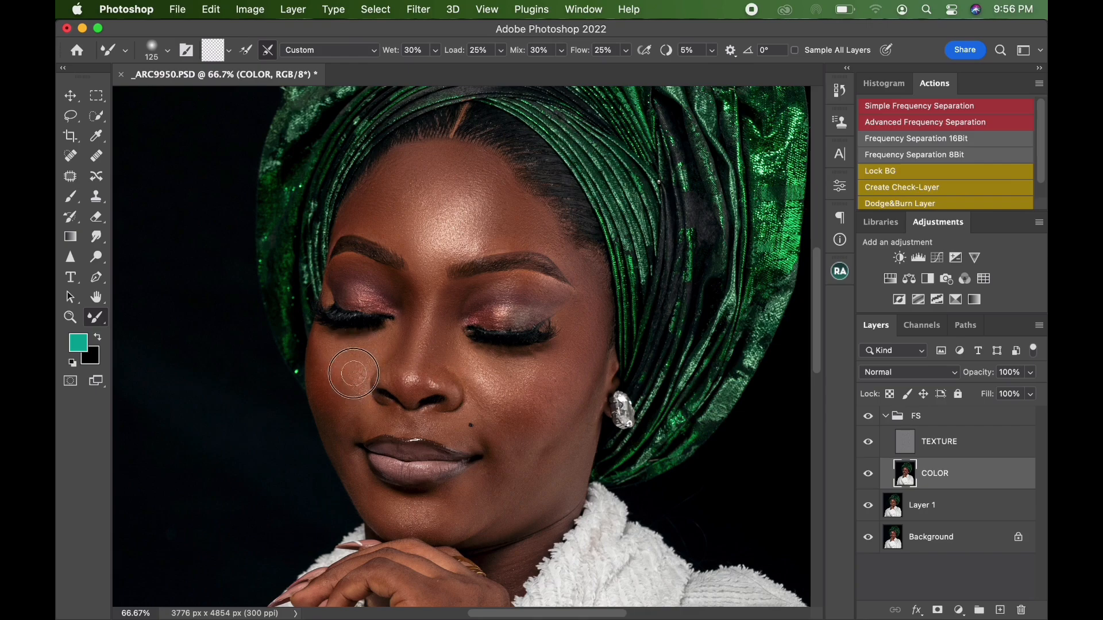
mouse_move(340, 393)
mouse_down()
mouse_move(330, 429)
mouse_move(315, 343)
mouse_up()
key(bracketright)
key(bracketright)
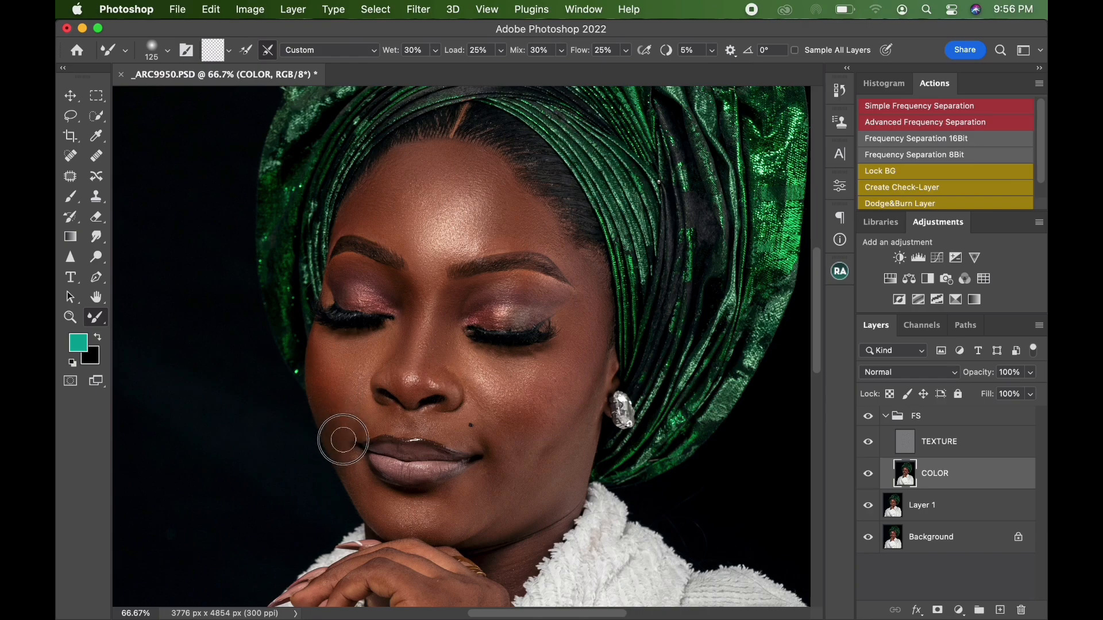
Blend the skin tones around the mouth, from the upper lip area down to the chin.
key(bracketleft)
mouse_move(392, 422)
mouse_down()
mouse_move(503, 446)
mouse_move(496, 378)
mouse_move(472, 369)
mouse_move(483, 381)
mouse_move(485, 371)
mouse_move(531, 381)
mouse_move(536, 410)
mouse_move(517, 448)
mouse_move(528, 457)
mouse_move(593, 365)
mouse_move(544, 471)
mouse_move(489, 472)
mouse_move(402, 504)
mouse_up()
key(bracketright)
key(bracketright)
key(bracketright)
key(bracketright)
key(bracketright)
key(bracketleft)
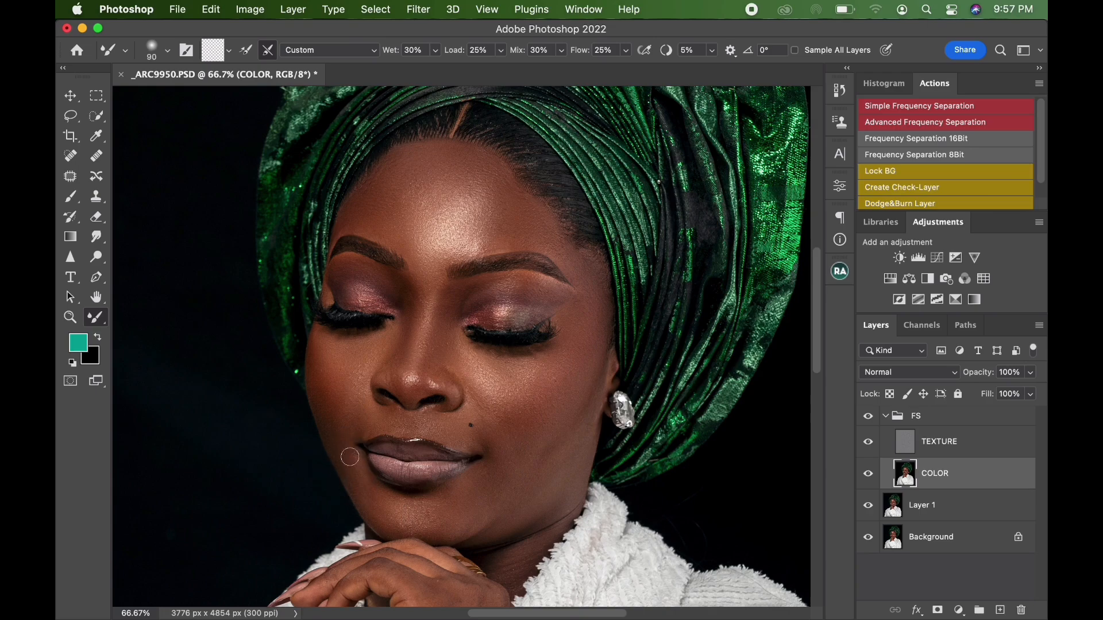
Blend the skin tones on the earring-side cheek, from below the eye down to the jaw.
key(bracketright)
key(bracketright)
key(bracketright)
key(bracketright)
mouse_move(526, 373)
mouse_down()
mouse_move(511, 379)
mouse_move(535, 375)
mouse_up()
key(bracketright)
mouse_move(562, 396)
mouse_down()
mouse_move(527, 456)
mouse_move(542, 448)
mouse_move(511, 480)
mouse_move(528, 466)
mouse_up()
key(bracketleft)
key(bracketleft)
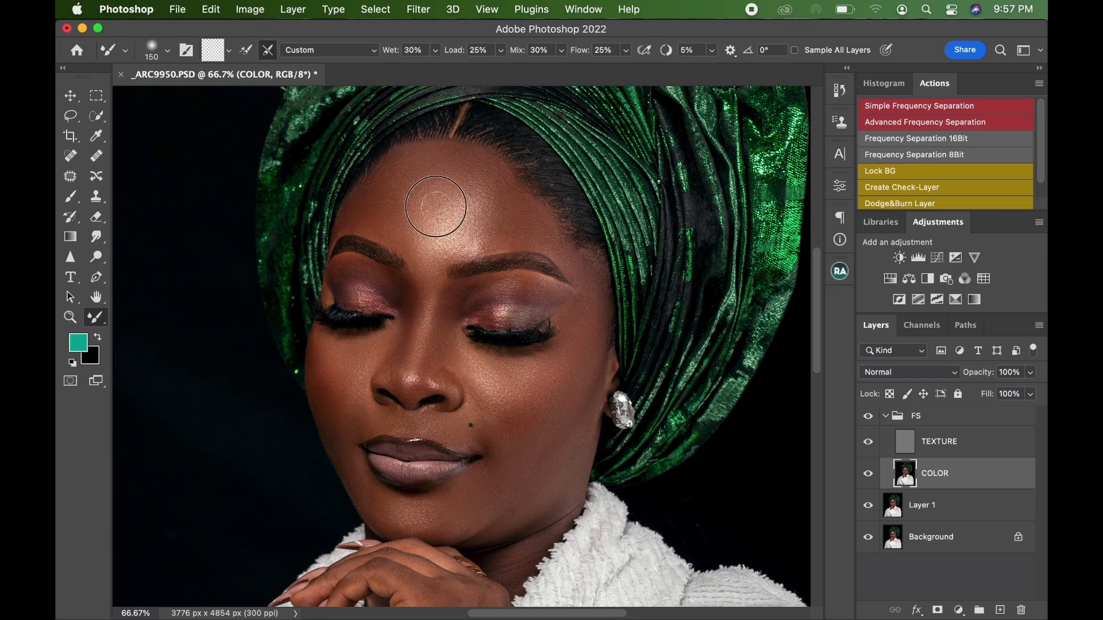
Refine the forehead blending and smooth the skin just above the brow opposite the earring with a size 45 Mixer Brush.
key(bracketright)
key(bracketright)
key(bracketright)
key(bracketleft)
key(bracketleft)
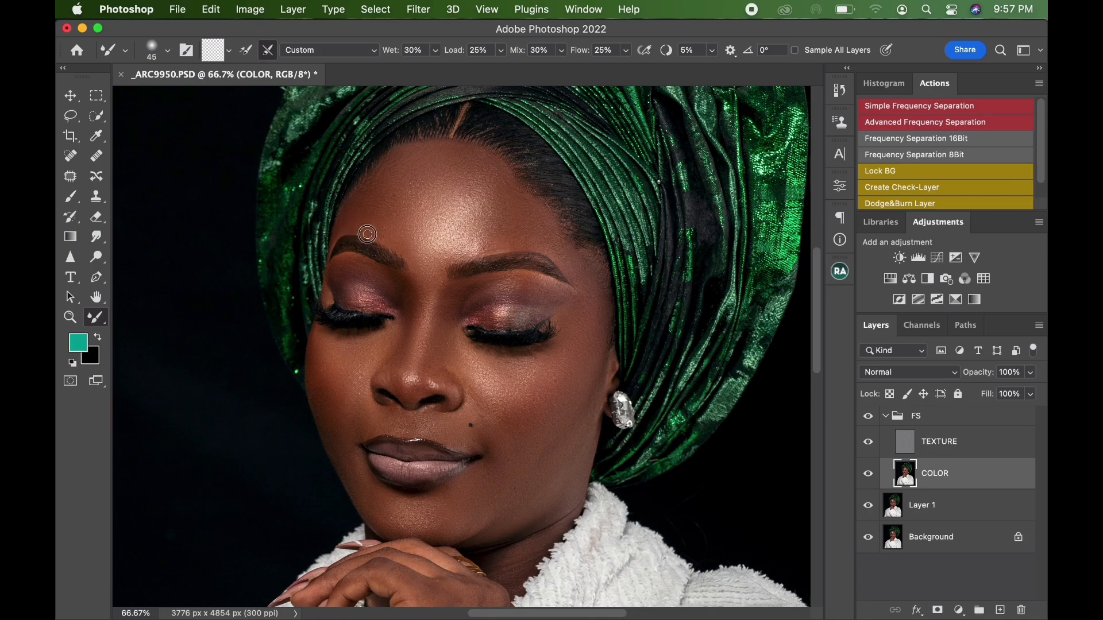
mouse_move(386, 232)
mouse_down()
mouse_move(374, 234)
mouse_move(394, 249)
mouse_up()
key(bracketright)
Compare the face before and after the retouch by hiding and showing the FS group.
key(super+minus)
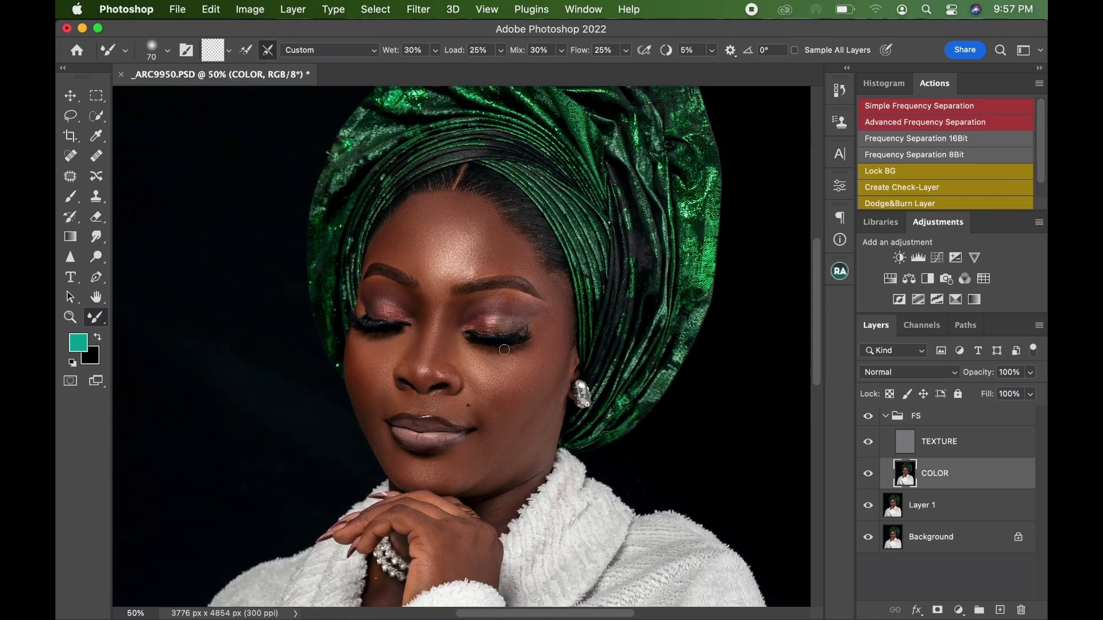
click(869, 418)
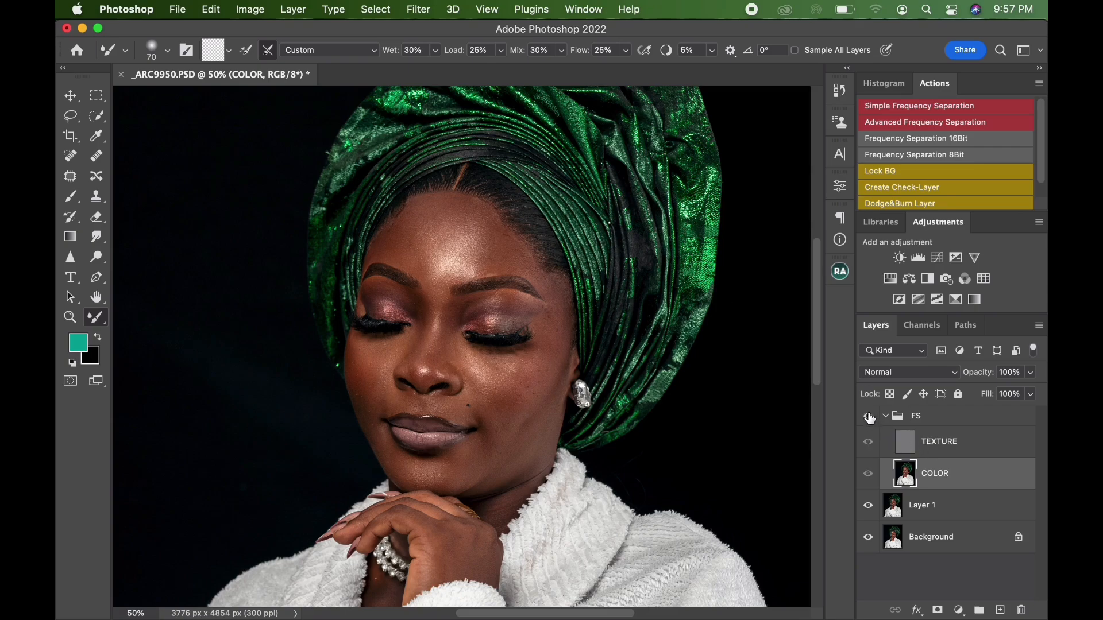
click(869, 418)
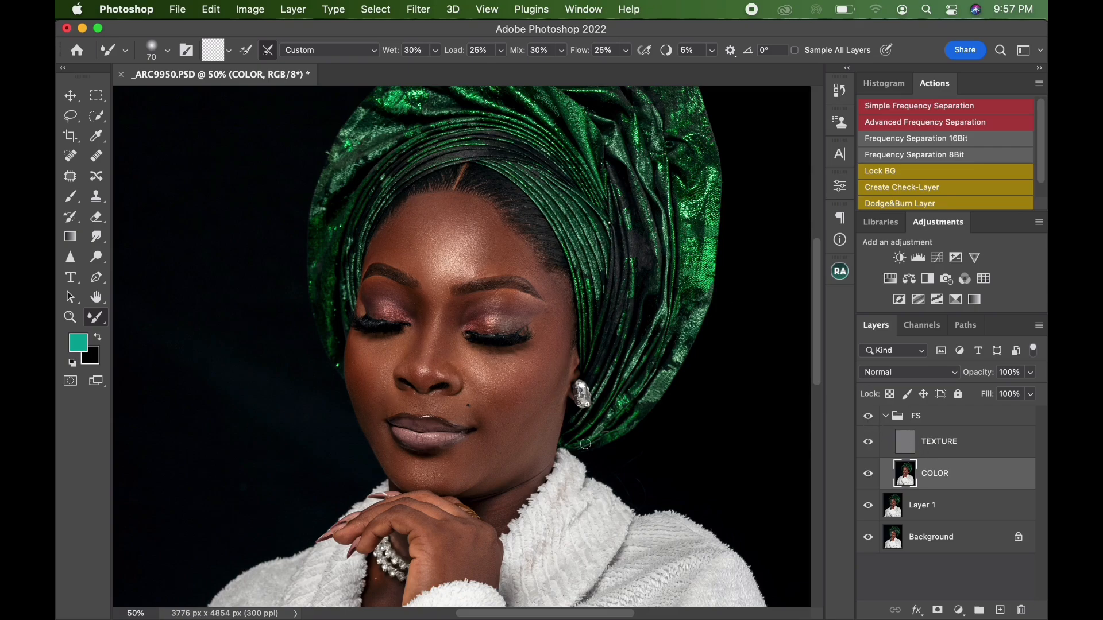
Blend the skin tones on the fingers of the clasped hands with the Mixer Brush at size 70.
scroll(356, 439, down, 5)
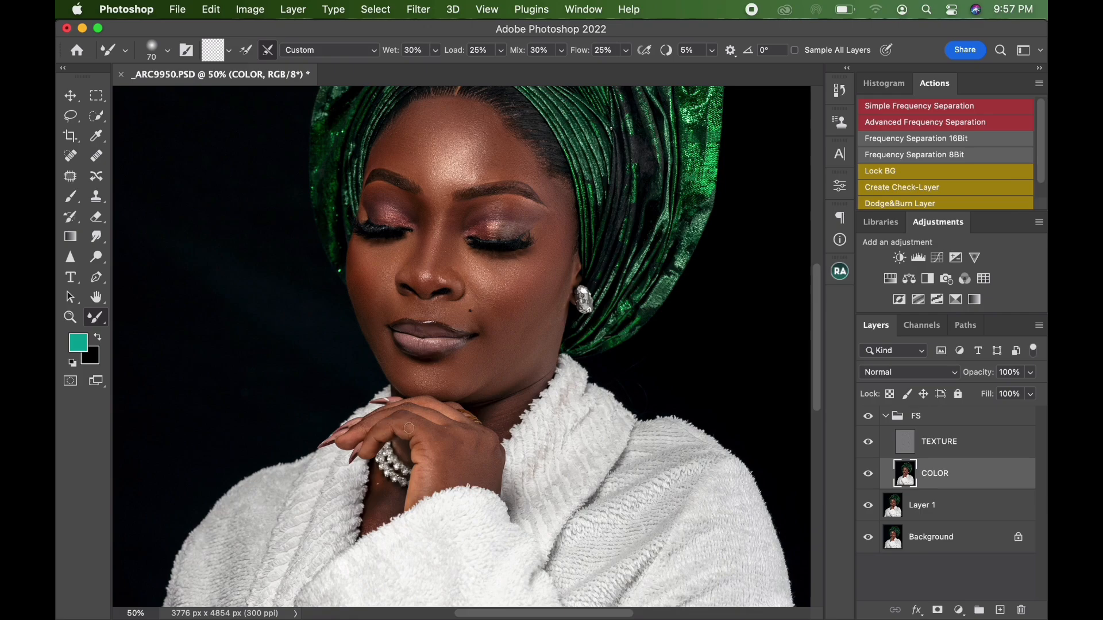
key(bracketright)
key(bracketright)
key(bracketright)
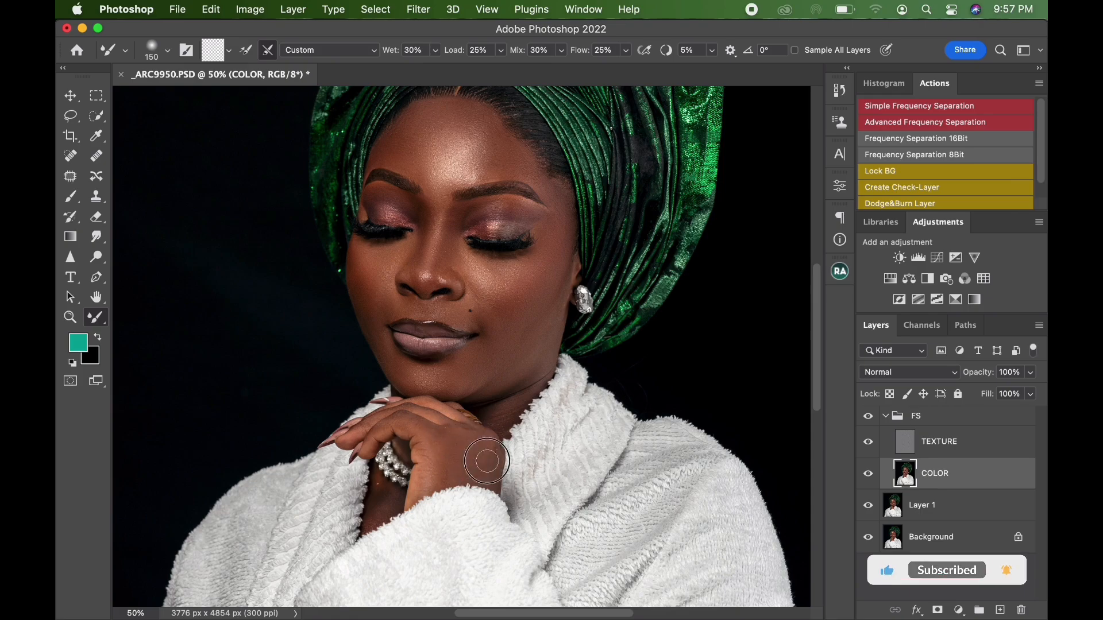
key(bracketleft)
key(bracketleft)
key(bracketleft)
key(bracketleft)
key(bracketleft)
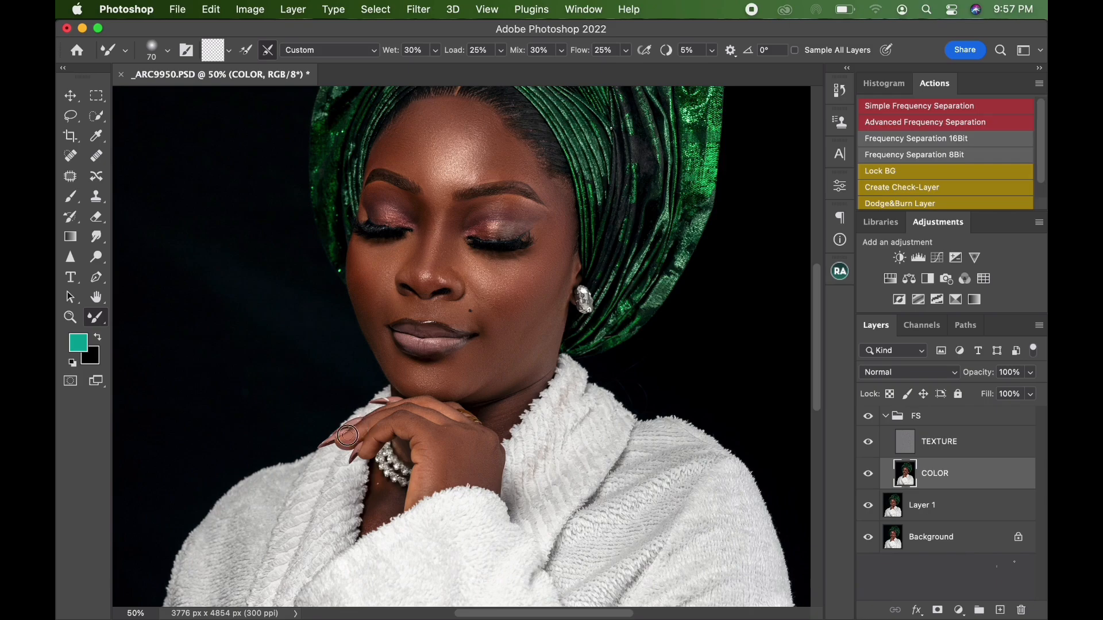
drag(348, 435, 363, 432)
Blend the skin tones over the knuckles and back of the hand with a slightly larger Mixer Brush.
key(bracketright)
drag(451, 415, 463, 433)
key(bracketright)
key(bracketright)
mouse_move(448, 455)
mouse_down()
mouse_move(440, 476)
mouse_move(483, 461)
mouse_up()
Blend the skin tones on the forearm below the bracelet and on the neck beside the robe collar.
key(bracketright)
mouse_move(377, 507)
mouse_down()
mouse_move(375, 482)
mouse_move(383, 502)
mouse_move(373, 522)
mouse_move(377, 496)
mouse_move(386, 505)
mouse_move(407, 493)
mouse_up()
key(bracketright)
key(bracketright)
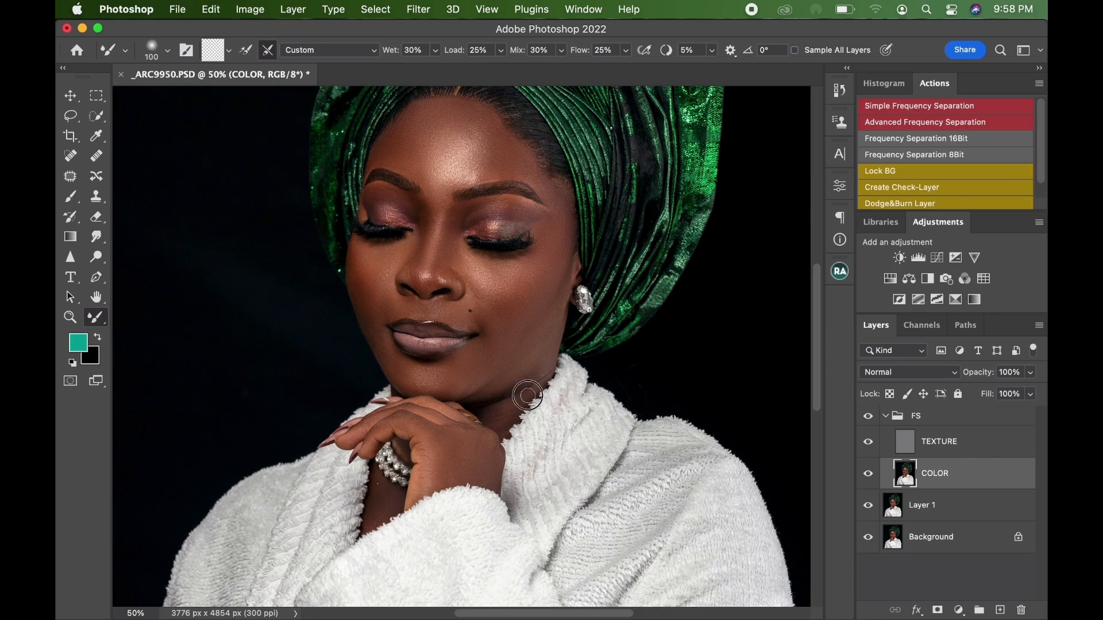
key(bracketright)
On the TEXTURE layer, use the Clone Stamp at size 30 to remove the specks on the forearm below the bracelet.
key(super+equal)
key(super+equal)
key(super+equal)
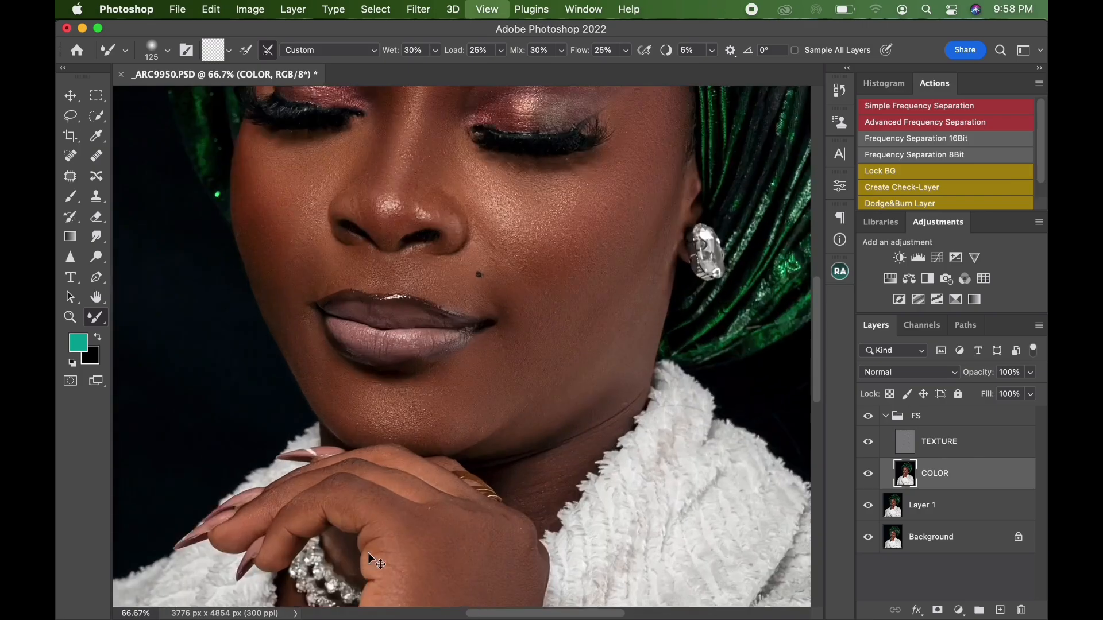
drag(453, 396, 483, 296)
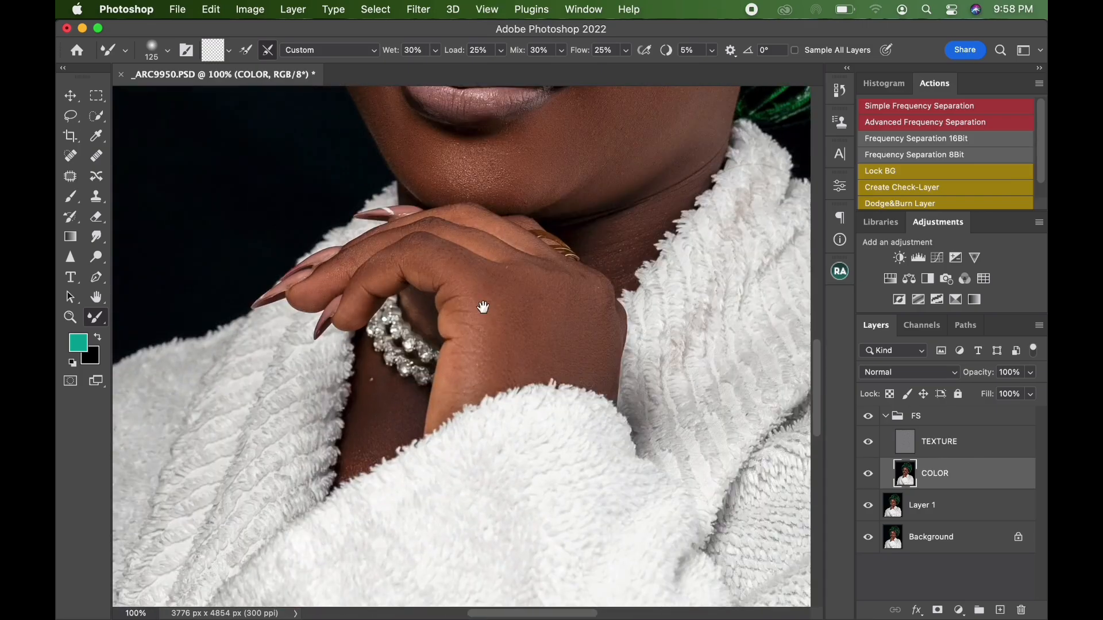
click(939, 450)
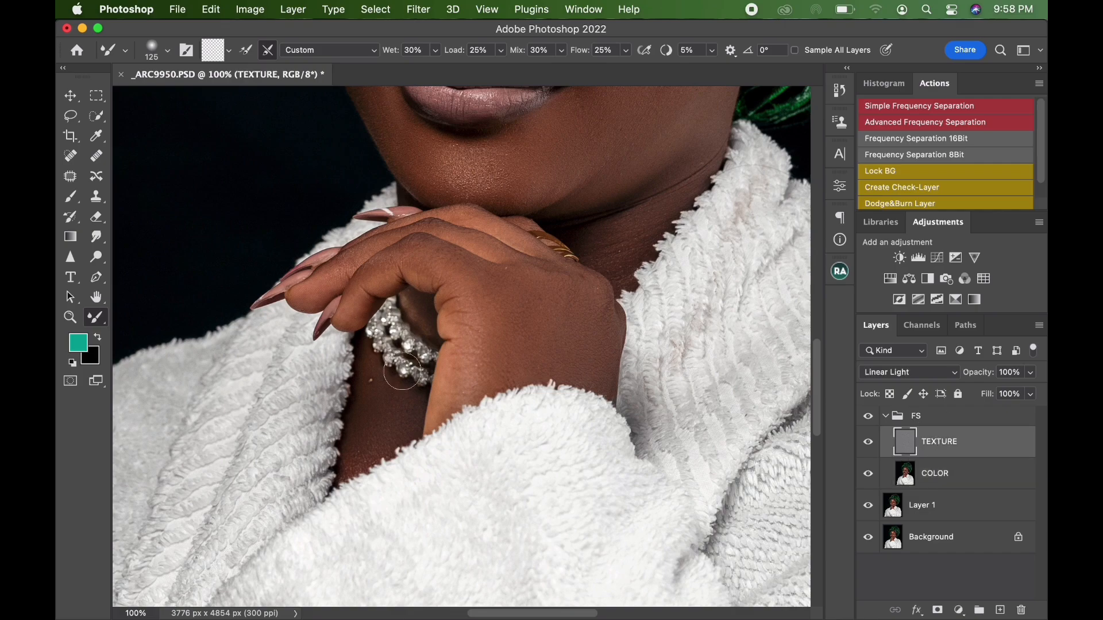
click(96, 196)
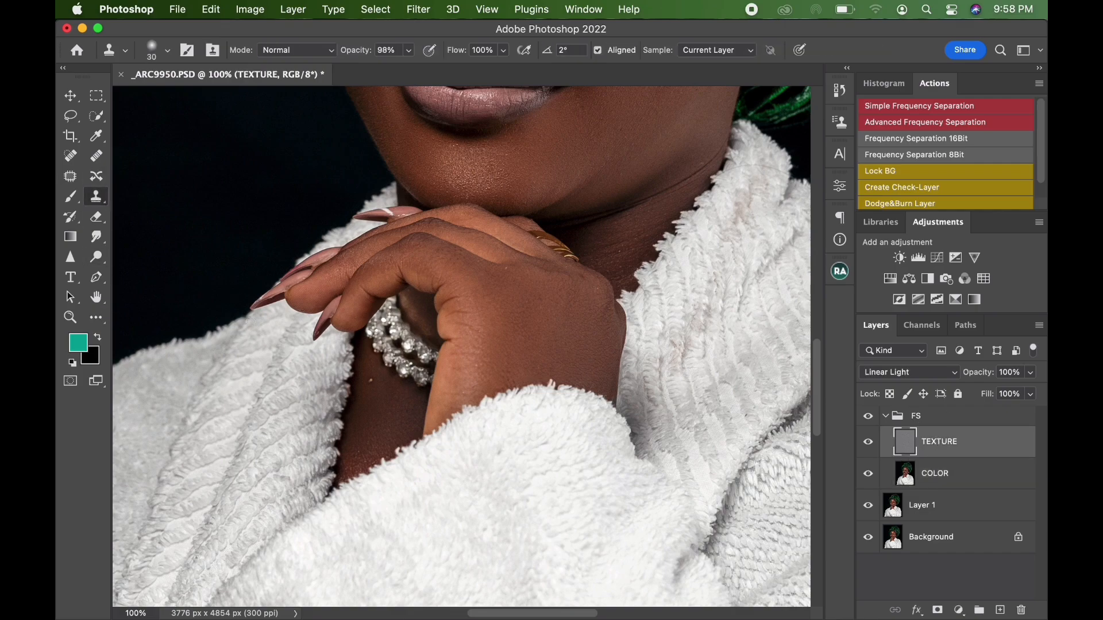
alt+click(374, 404)
drag(370, 380, 392, 405)
alt+click(379, 401)
Clone clean skin texture over the blemishes on the back of the hand near the knuckles.
alt+click(508, 286)
drag(506, 269, 598, 291)
alt+click(546, 314)
Clone clean skin texture over the blemishes along the chin below the lips.
alt+click(625, 235)
drag(452, 183, 443, 182)
alt+click(442, 177)
mouse_move(452, 170)
mouse_down()
mouse_move(462, 159)
mouse_move(453, 147)
mouse_move(514, 157)
mouse_up()
alt+click(520, 154)
Clone clean skin texture over the marks on the wrist near the sleeve and on the lower forearm.
alt+click(486, 371)
drag(471, 386, 476, 369)
mouse_move(356, 462)
mouse_down()
mouse_move(346, 469)
mouse_move(354, 453)
mouse_up()
drag(507, 385, 503, 372)
Return to the COLOR layer and use the Mixer Brush at size 150 or larger to blend the earring-side cheek below the eye.
key(super+minus)
key(super+minus)
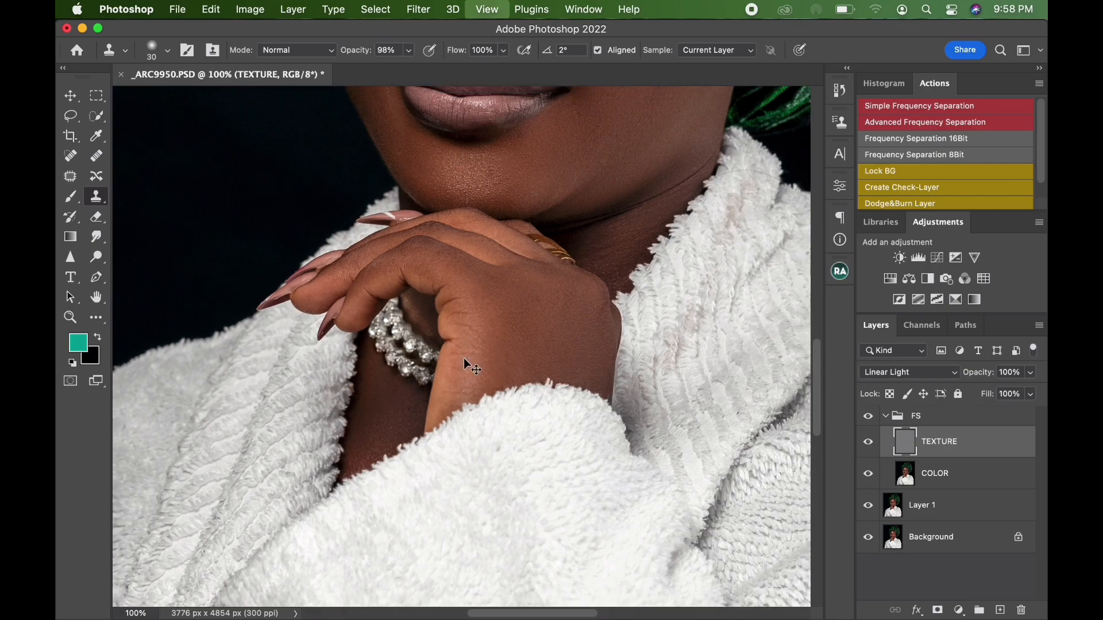
scroll(479, 344, up, 5)
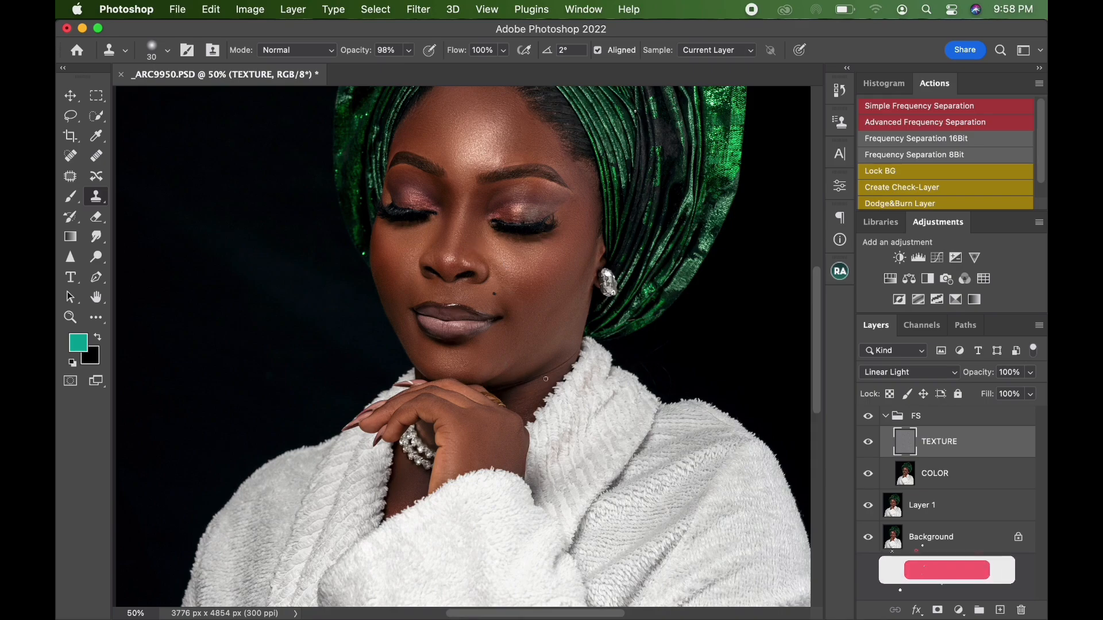
drag(546, 345, 527, 405)
click(955, 482)
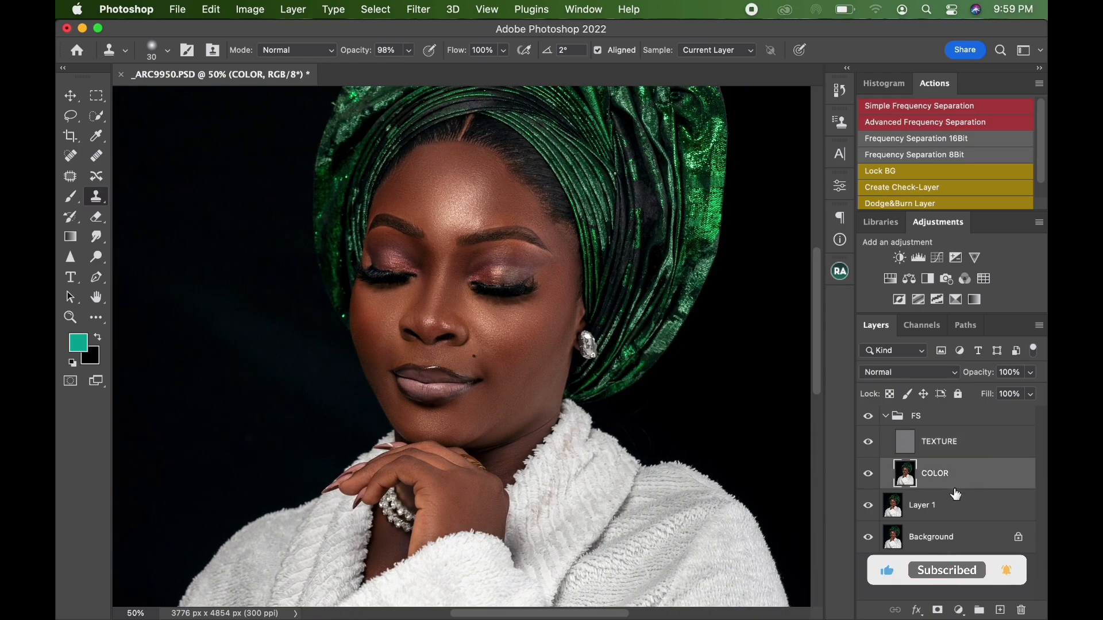
click(96, 317)
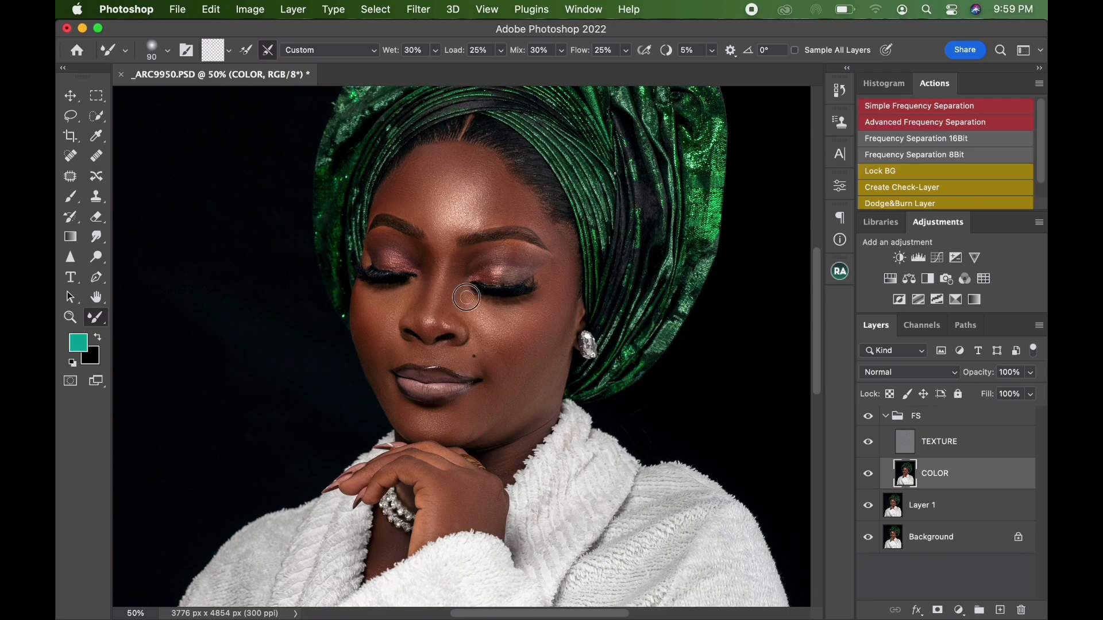
key(bracketright)
key(bracketright)
key(bracketright)
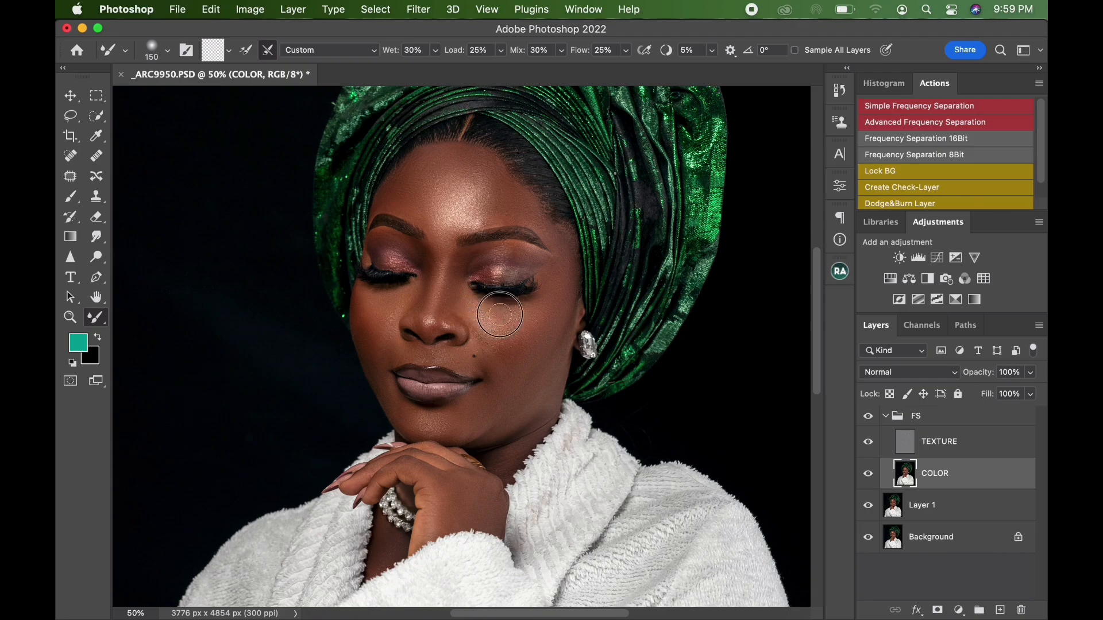
key(bracketright)
key(bracketright)
Use a smaller Mixer Brush to blend the cheek opposite the earring and the skin between the nose and upper lip.
key(bracketleft)
key(bracketleft)
key(bracketleft)
key(bracketleft)
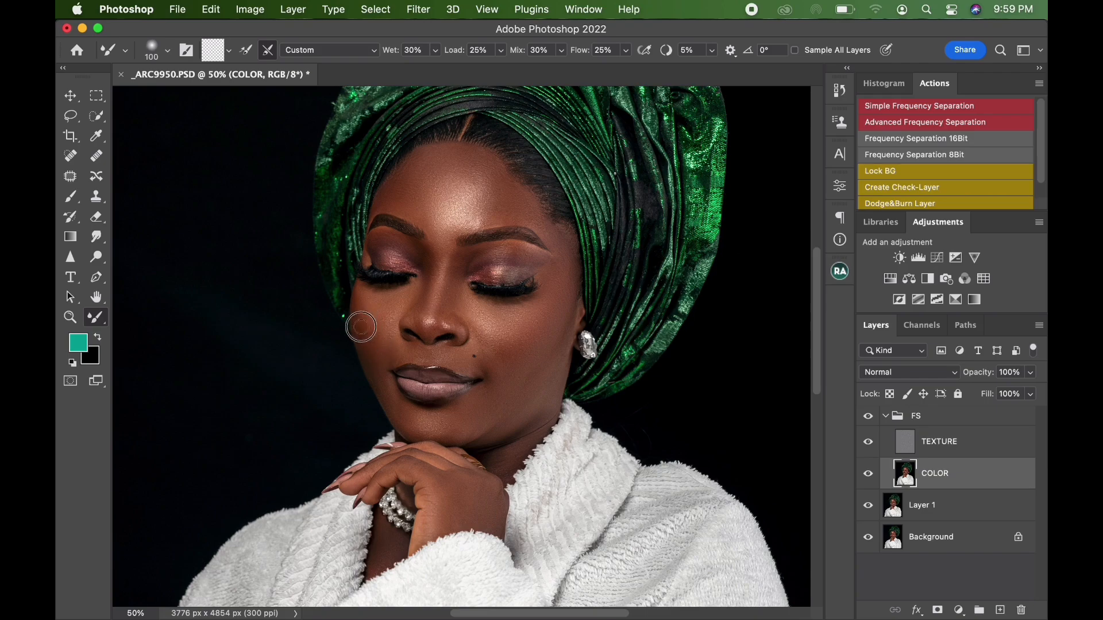
key(bracketleft)
key(bracketleft)
key(bracketleft)
drag(426, 351, 426, 359)
key(bracketright)
Check the retouch by toggling the FS group's visibility, and blend the upper forehead along the hairline at size 150.
click(868, 418)
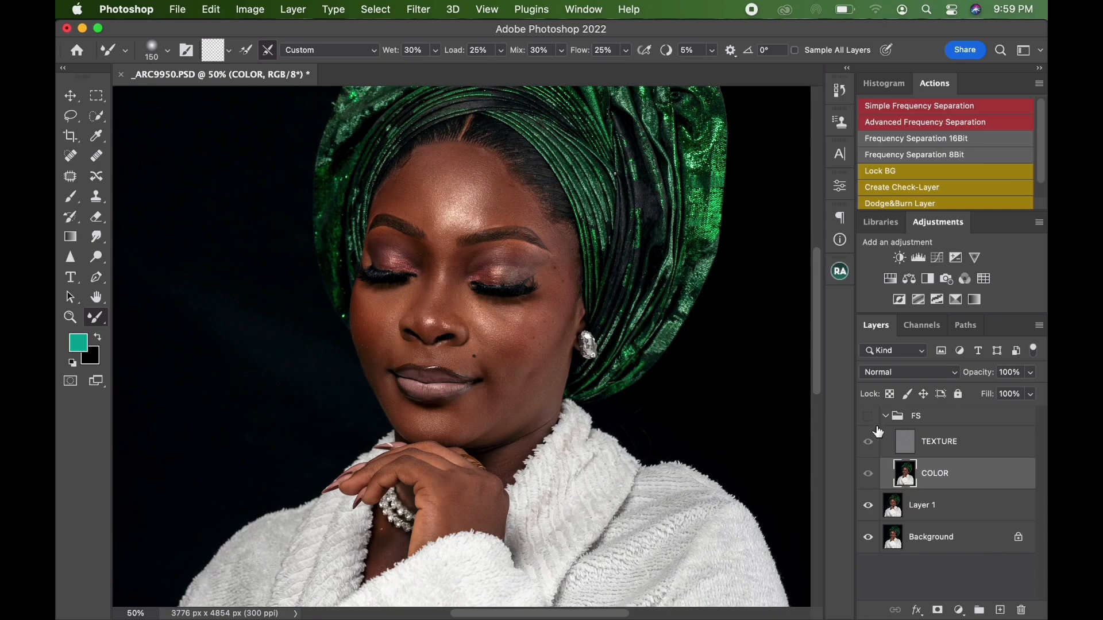
click(872, 420)
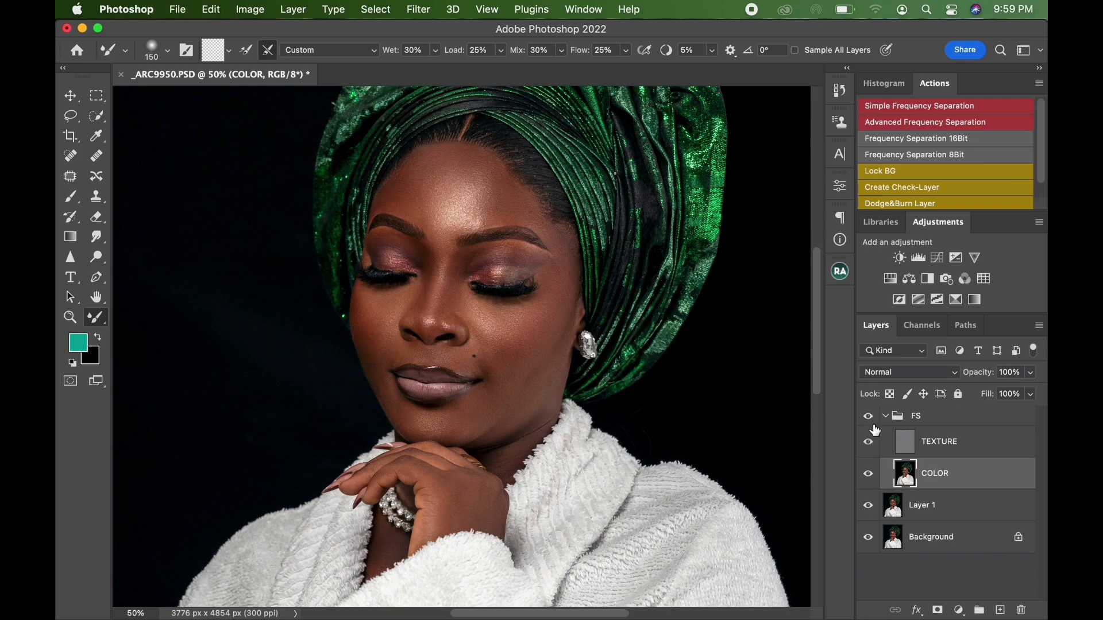
mouse_move(421, 188)
mouse_down()
mouse_move(398, 181)
mouse_move(407, 163)
mouse_move(399, 170)
mouse_up()
drag(498, 164, 526, 203)
Fit the whole portrait in view and toggle the FS group's visibility to compare before and after.
key(super+0)
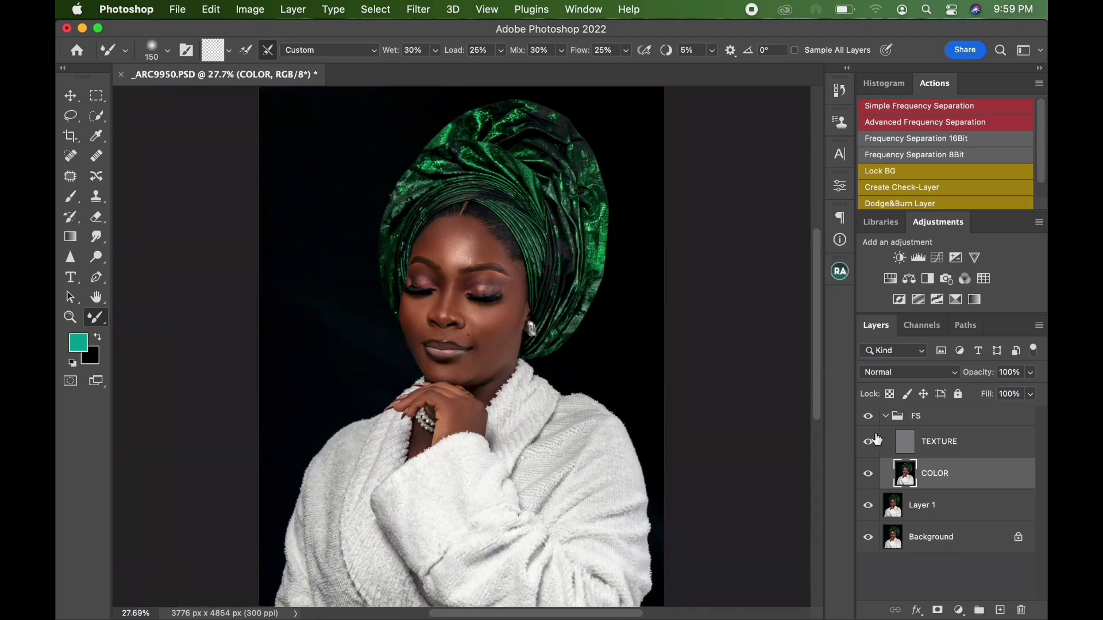
click(869, 416)
click(869, 417)
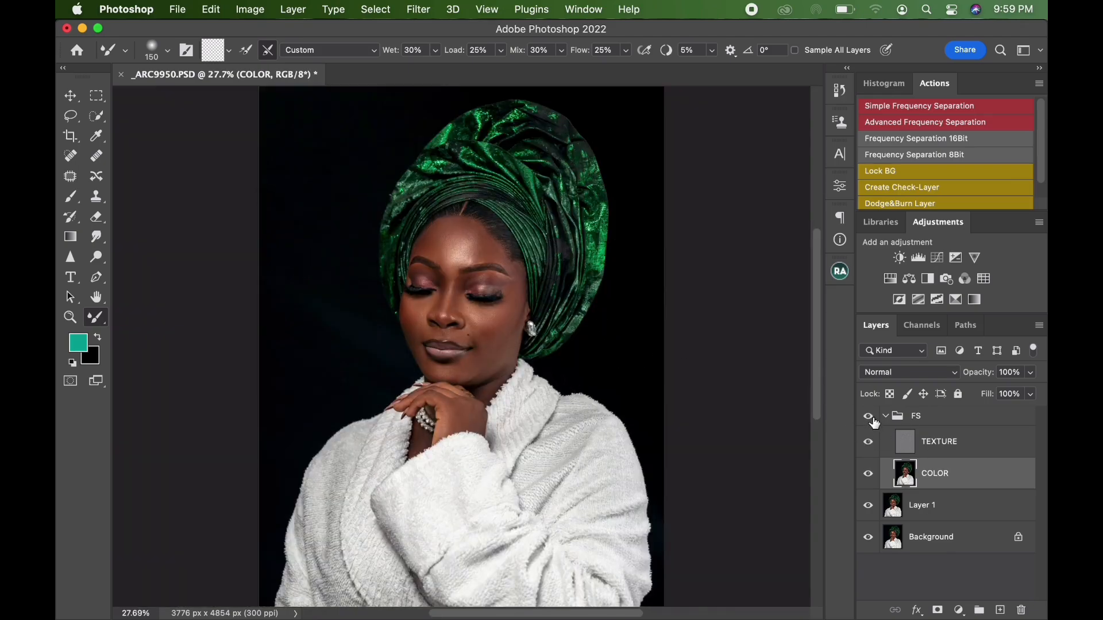